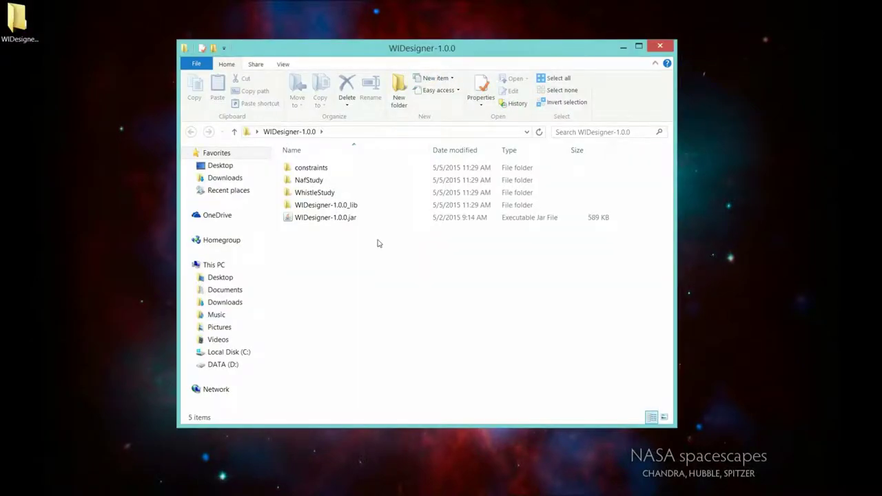
# Browse the NafStudy and lib entries, then select and launch WIDesigner-1.0.0.jar.
pyautogui.click(318, 179)
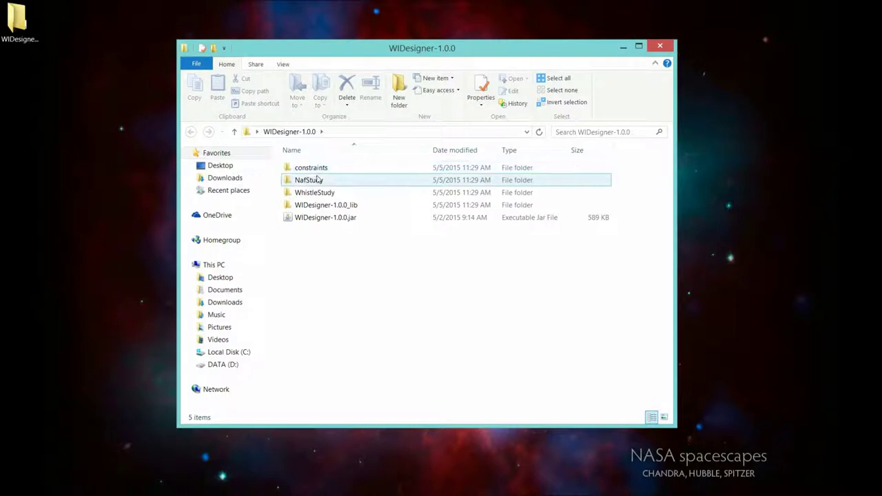
pyautogui.click(328, 207)
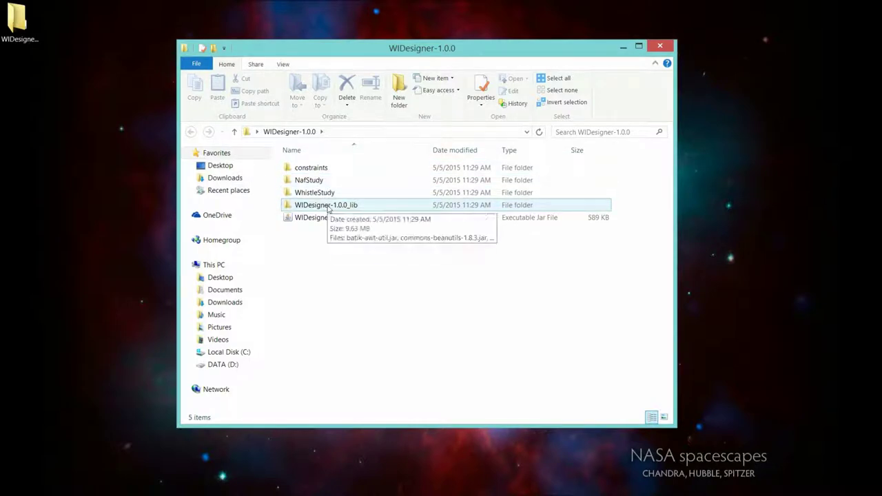
pyautogui.click(330, 219)
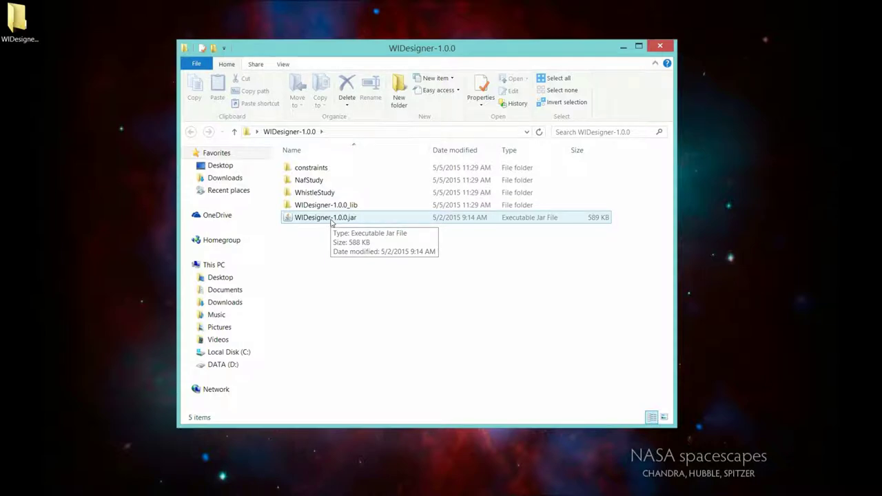
pyautogui.click(337, 267)
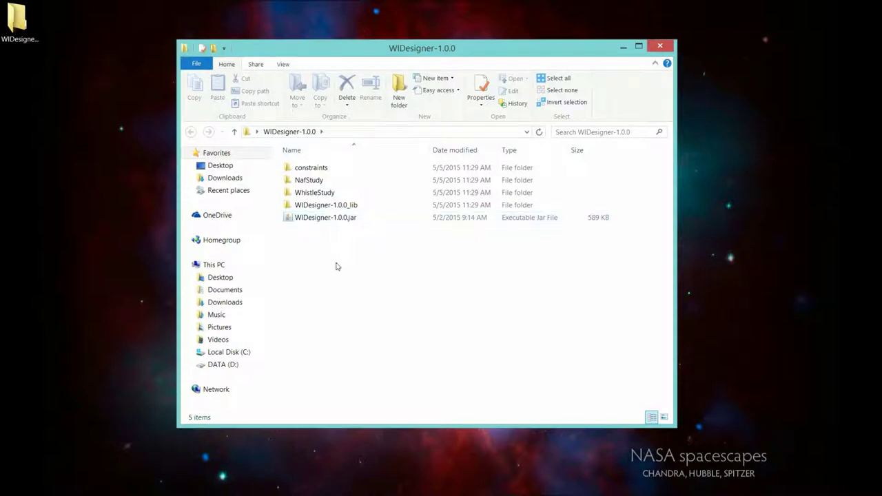
pyautogui.click(324, 223)
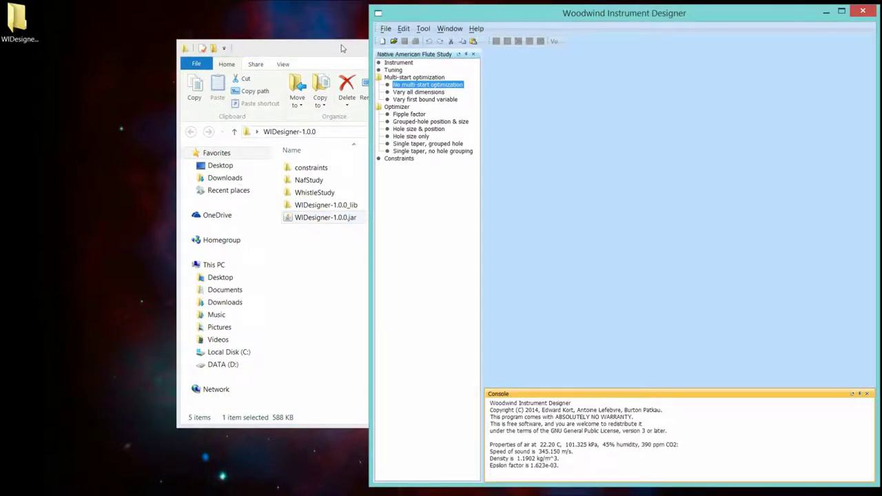
# Minimize the File Explorer window to reveal the Native American Flute Study.
pyautogui.click(343, 48)
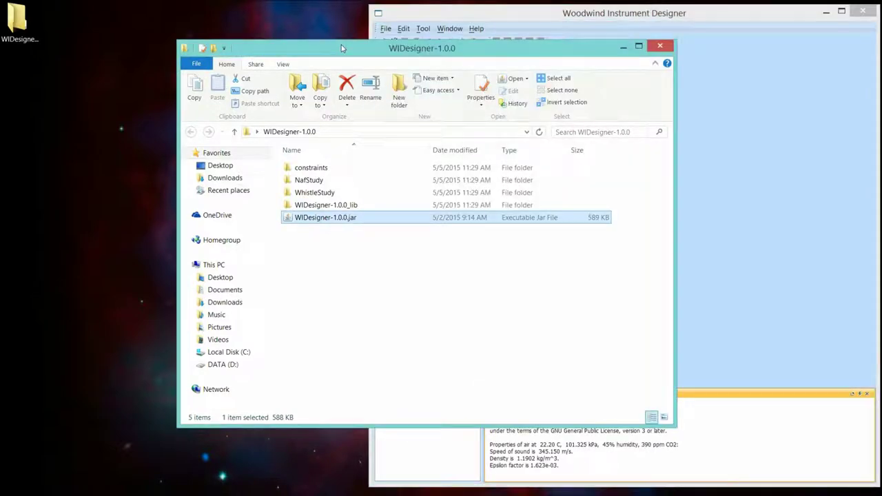
pyautogui.click(623, 46)
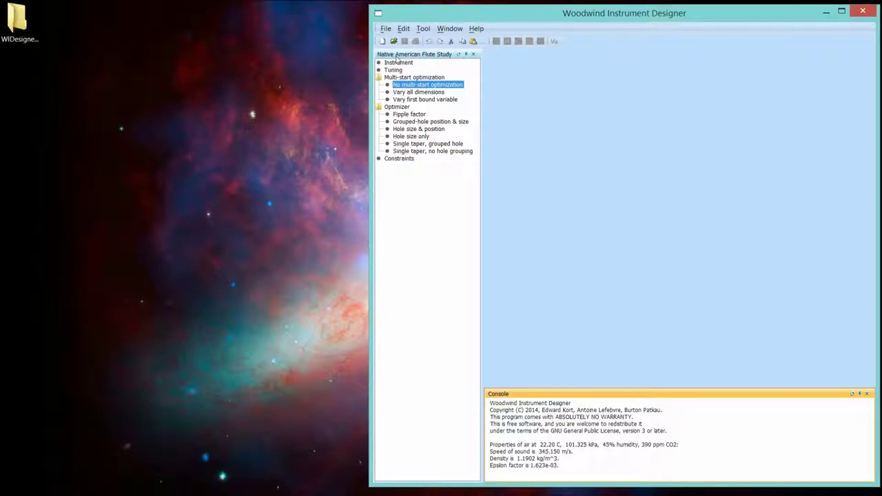
pyautogui.click(403, 31)
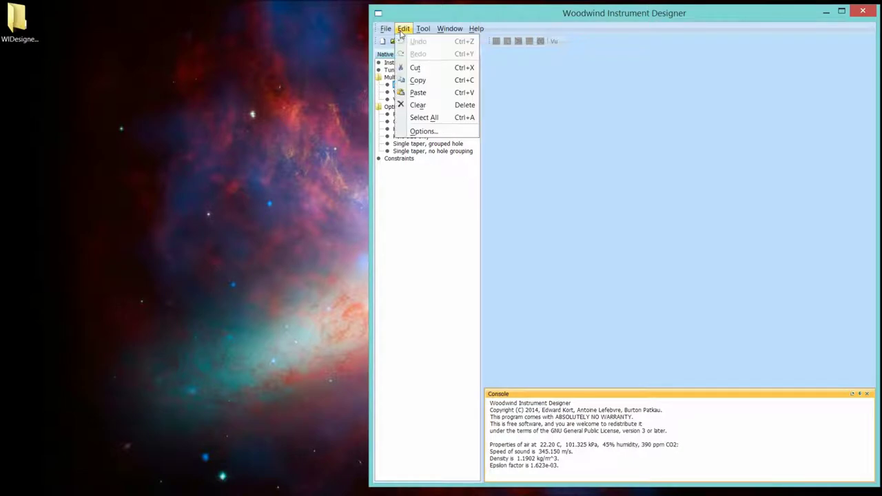
pyautogui.click(428, 132)
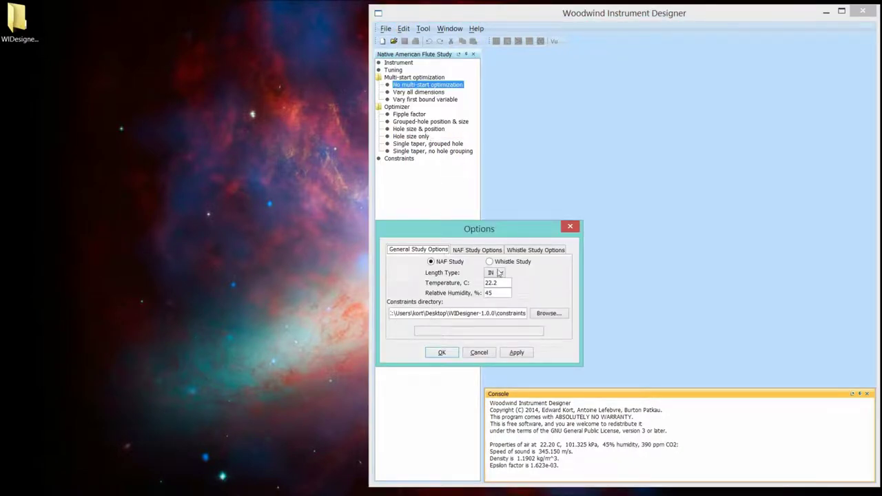
pyautogui.click(489, 262)
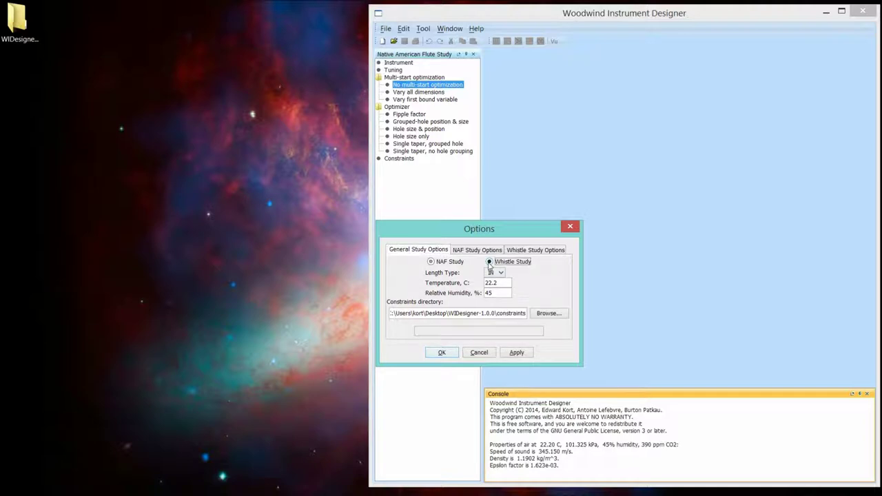
pyautogui.click(517, 353)
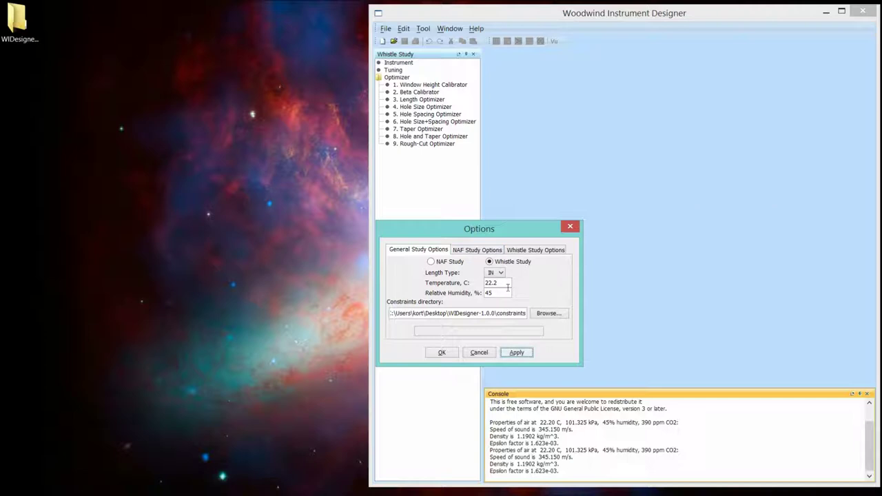
pyautogui.click(431, 262)
pyautogui.click(438, 353)
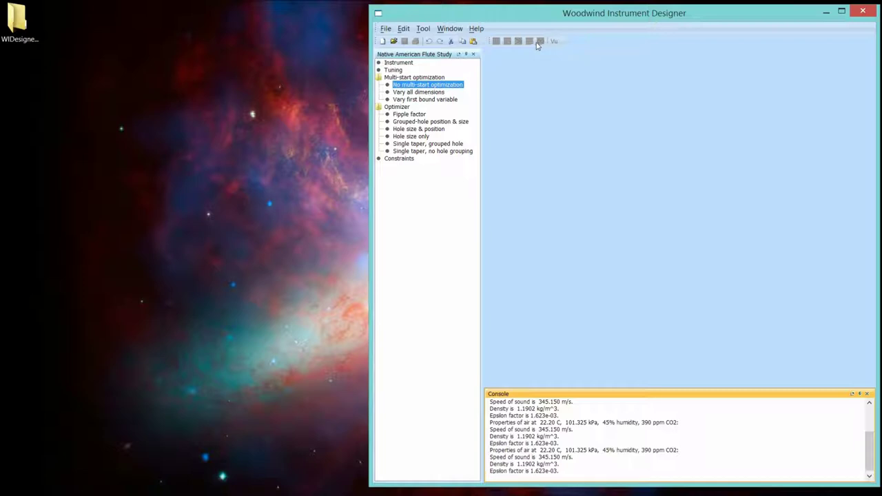
pyautogui.click(423, 30)
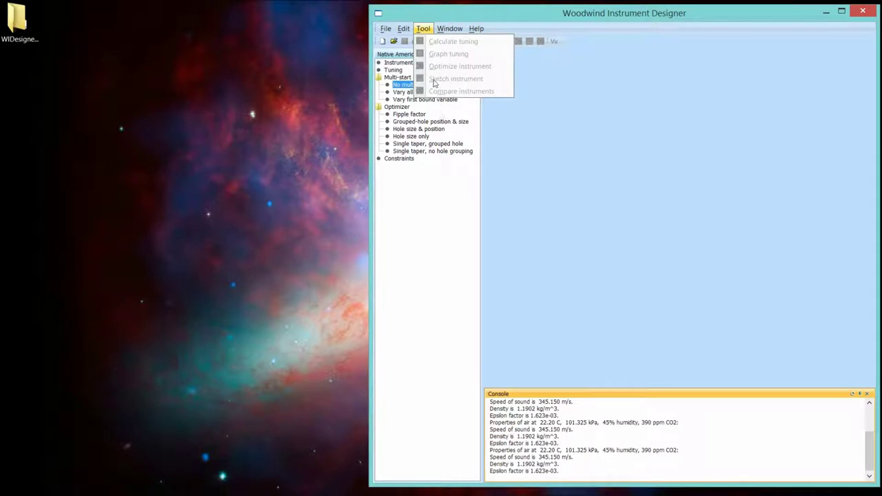
pyautogui.click(500, 110)
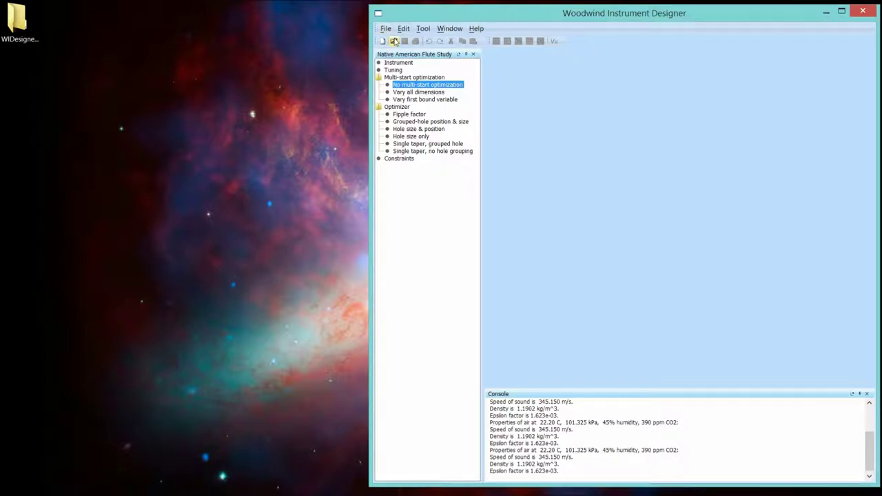
pyautogui.click(394, 41)
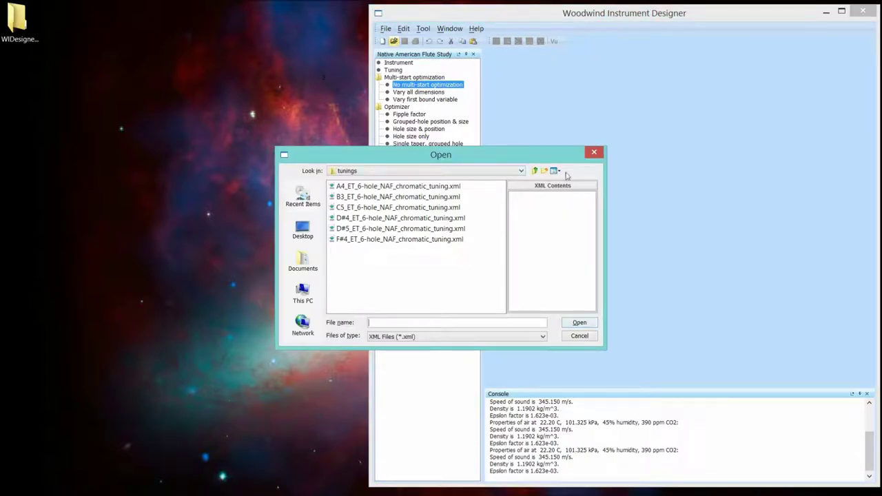
# Open 0.75-bore_6-hole_NAF_starter.xml from the NafStudy instruments folder.
pyautogui.click(536, 171)
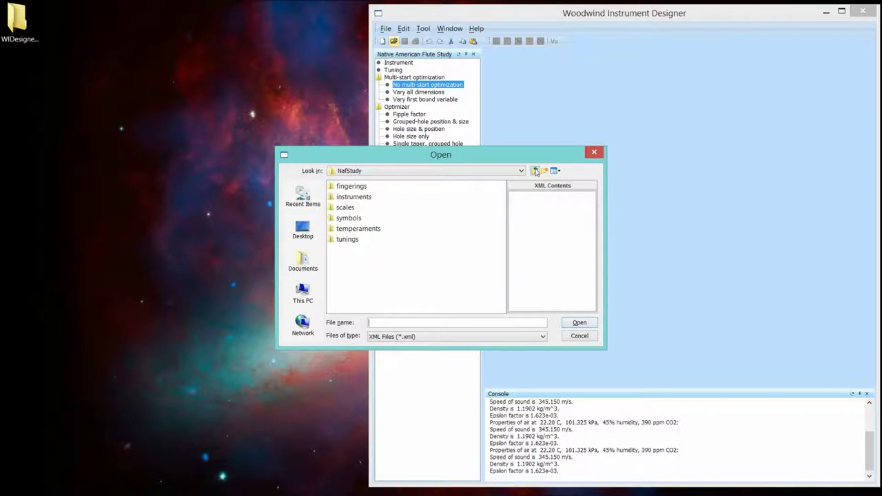
pyautogui.doubleClick(354, 197)
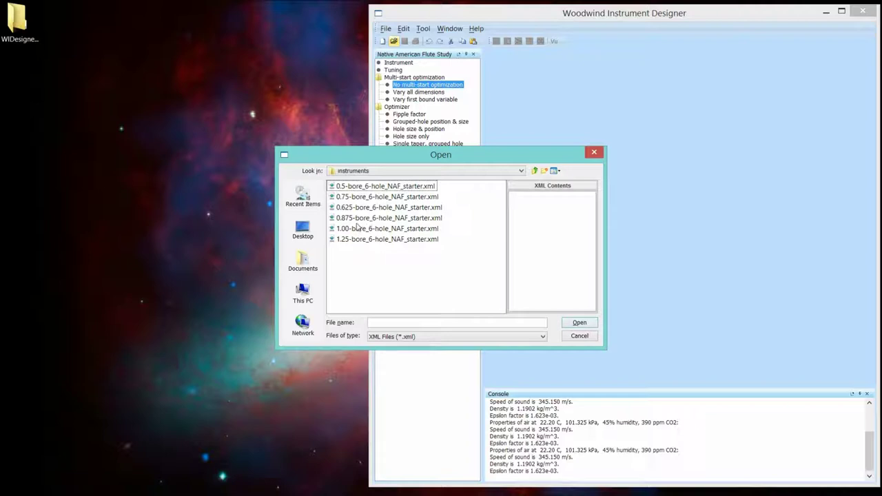
pyautogui.click(361, 199)
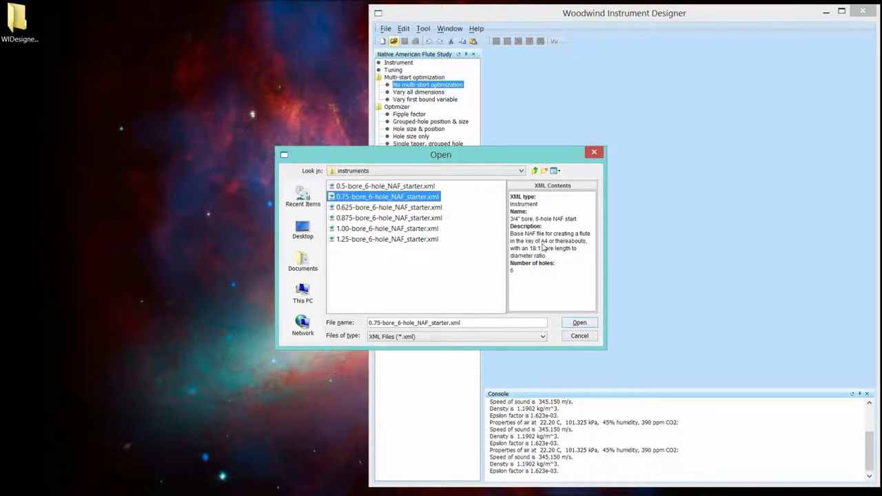
pyautogui.click(586, 326)
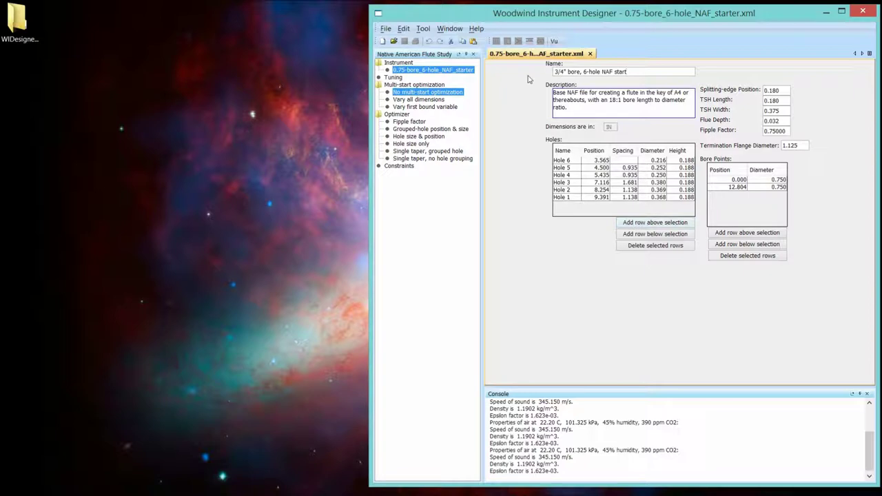
# Look over the Tool and Window menus, then sketch the loaded 0.75-bore starter flute.
pyautogui.click(423, 28)
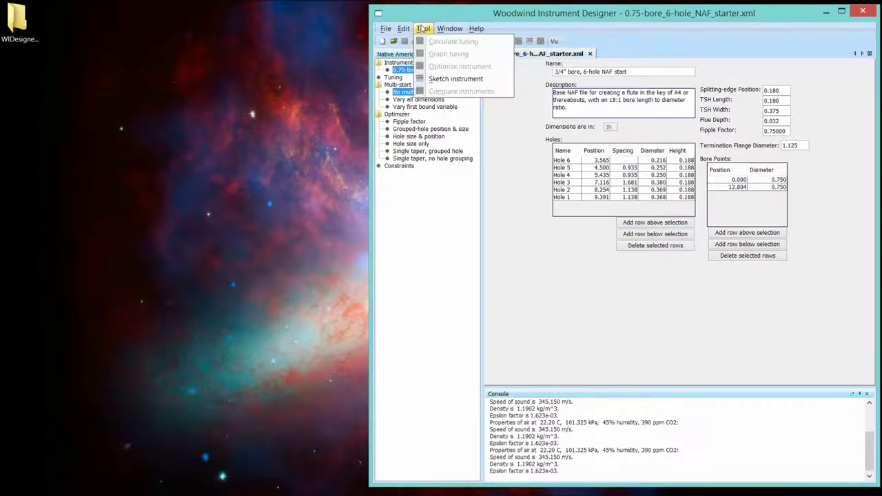
pyautogui.click(526, 218)
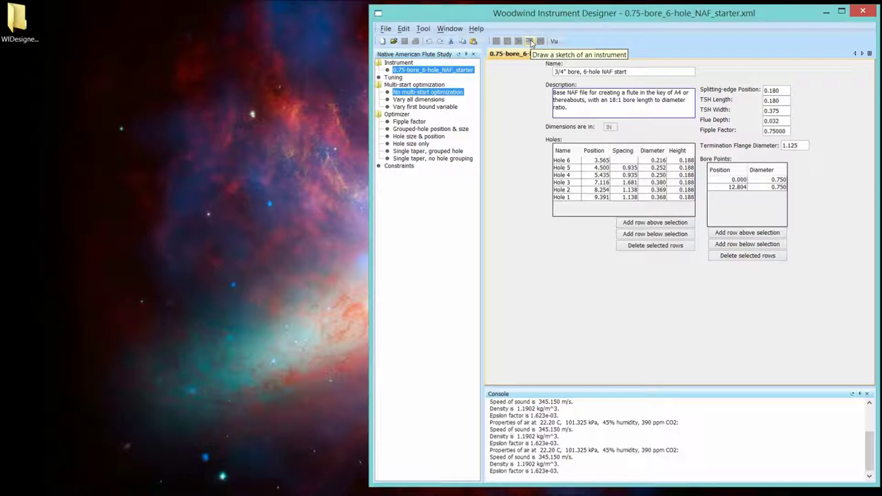
pyautogui.click(530, 42)
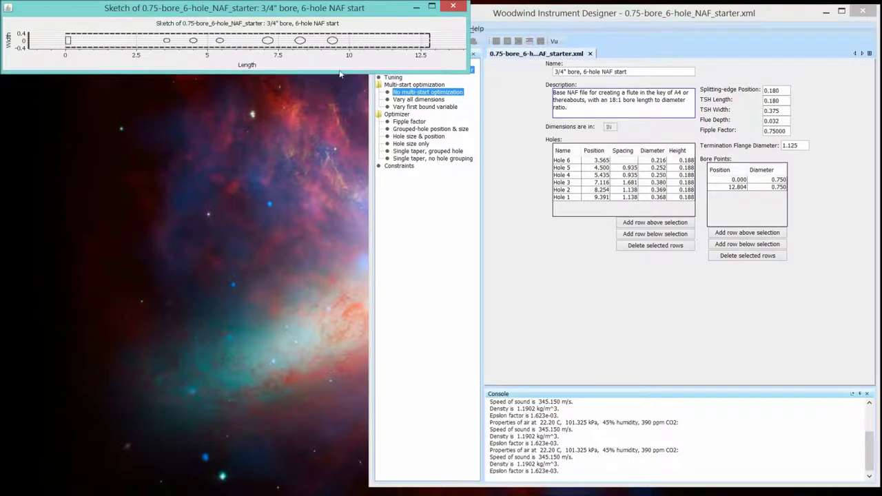
# Stretch and then shrink the instrument sketch's height, then close the sketch window.
pyautogui.moveTo(339, 69); pyautogui.dragTo(331, 325)
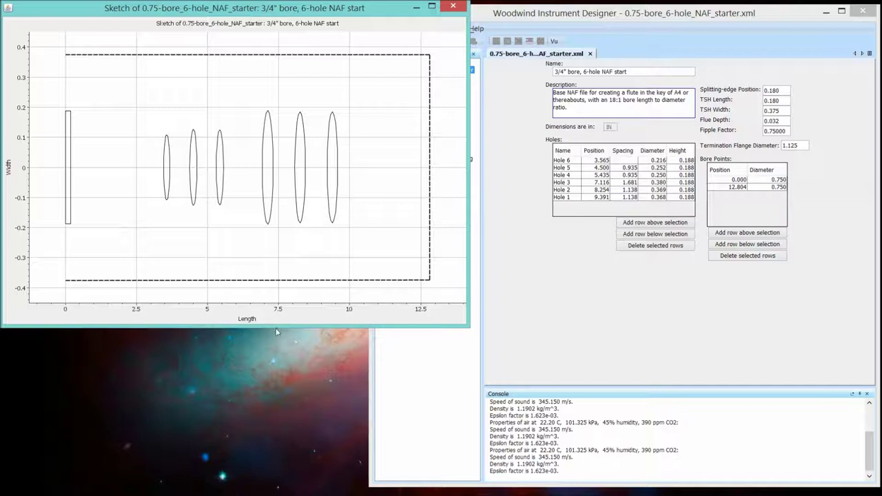
pyautogui.moveTo(276, 328); pyautogui.dragTo(297, 184)
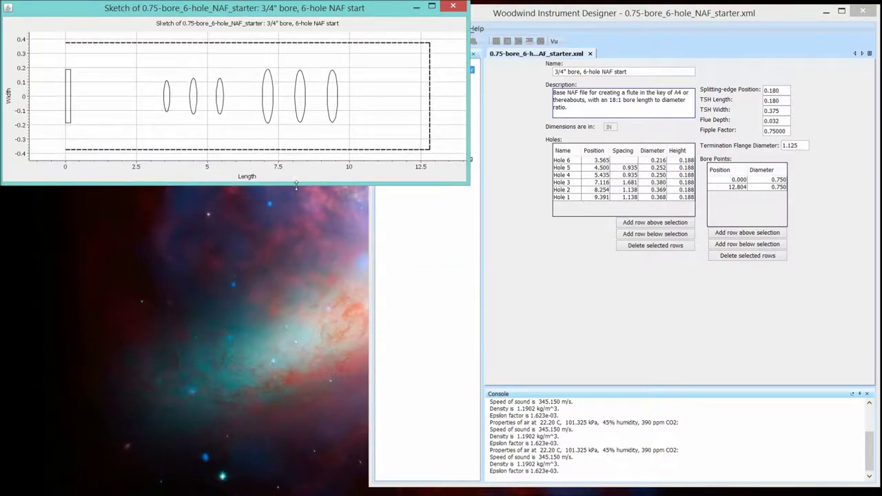
pyautogui.moveTo(296, 185); pyautogui.dragTo(317, 91)
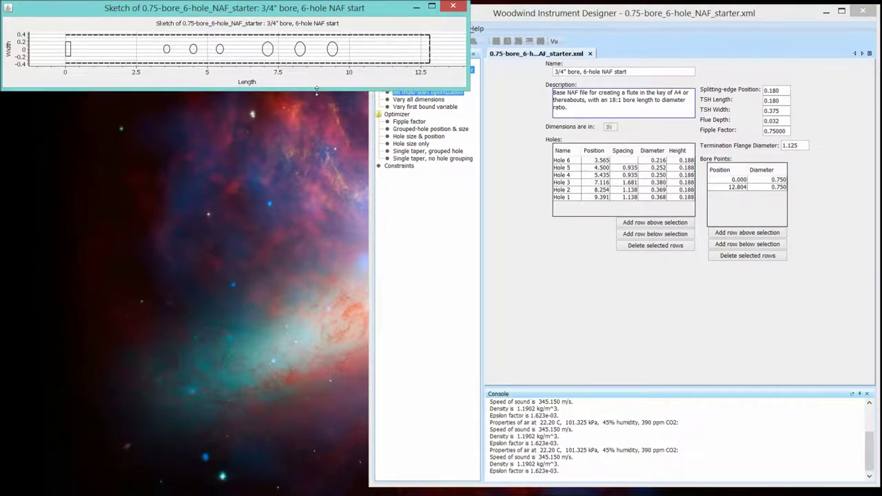
pyautogui.click(455, 9)
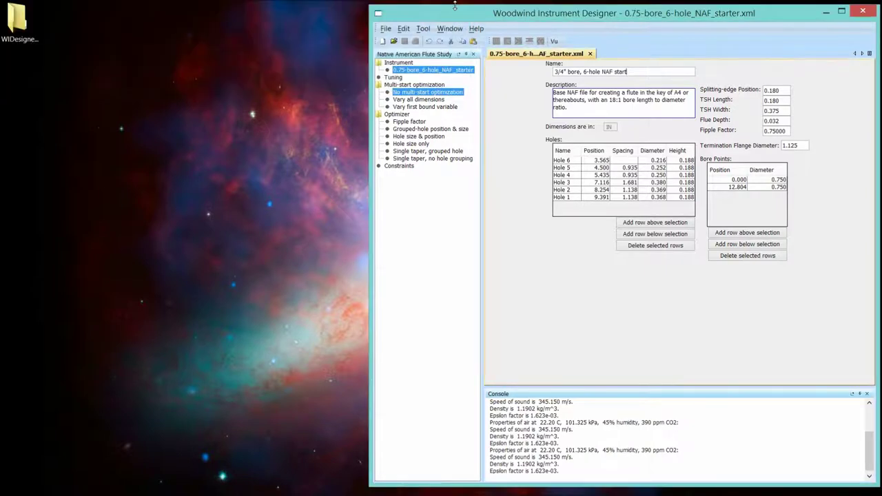
# Bring up the Open dialog to load another file.
pyautogui.click(394, 42)
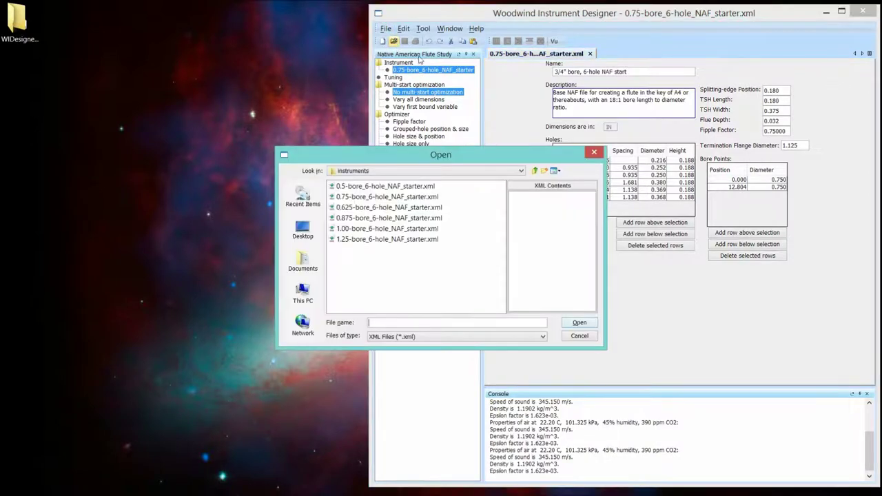
# Open A4_ET_6-hole_NAF_chromatic_tuning.xml from the NafStudy tunings folder.
pyautogui.click(535, 171)
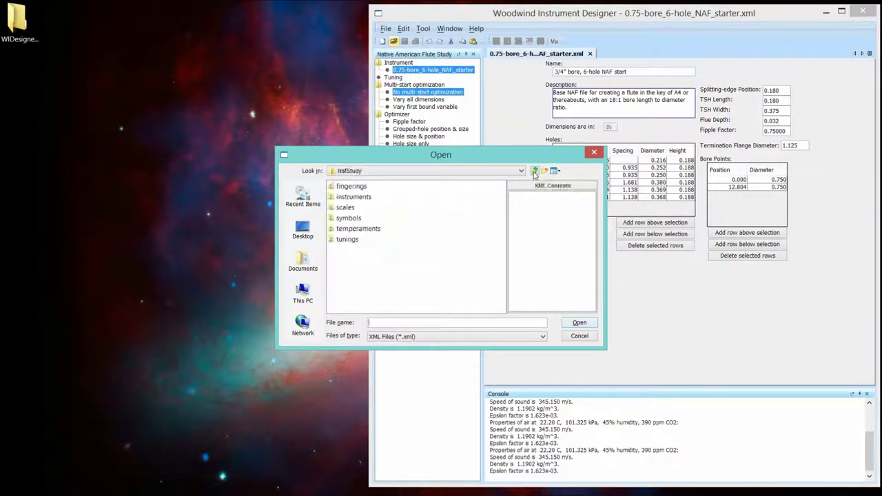
pyautogui.doubleClick(347, 240)
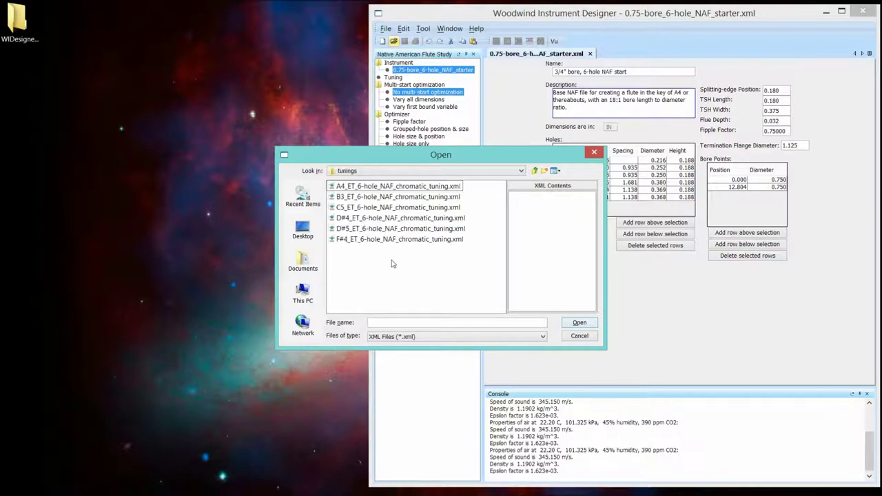
pyautogui.click(382, 186)
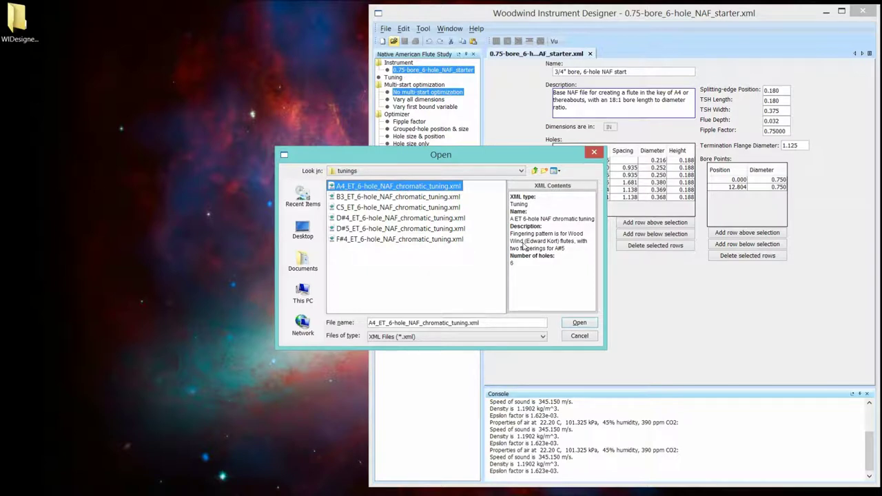
pyautogui.click(587, 326)
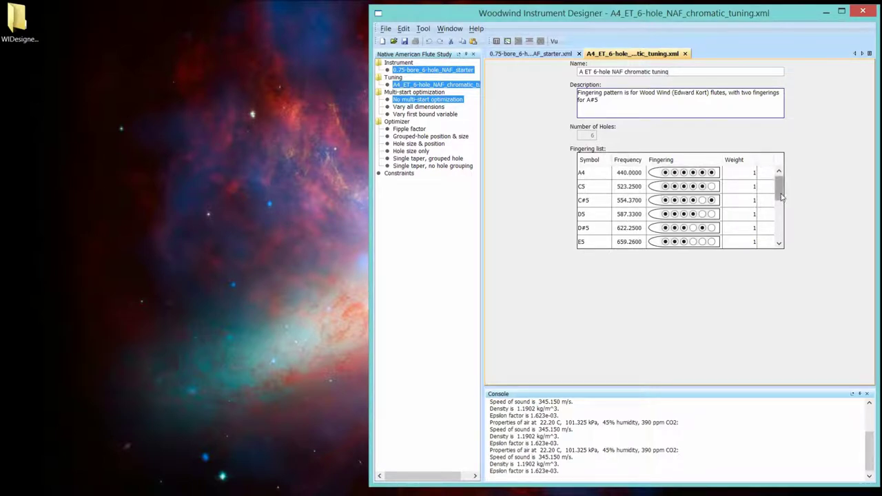
# Correct the C5 fingering's holes and calculate the starter flute's tuning against the A4 ET tuning.
pyautogui.moveTo(782, 197)
pyautogui.mouseDown()
pyautogui.moveTo(777, 222)
pyautogui.moveTo(776, 207)
pyautogui.mouseUp()
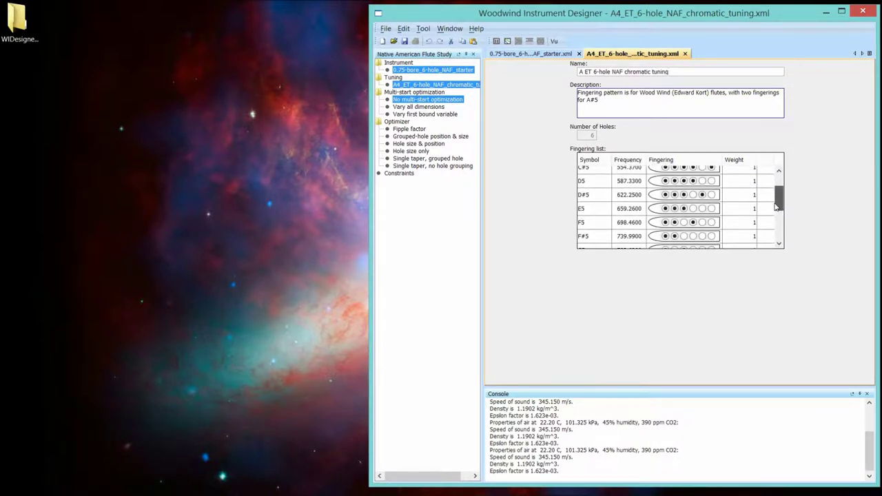
pyautogui.moveTo(776, 207); pyautogui.dragTo(778, 193)
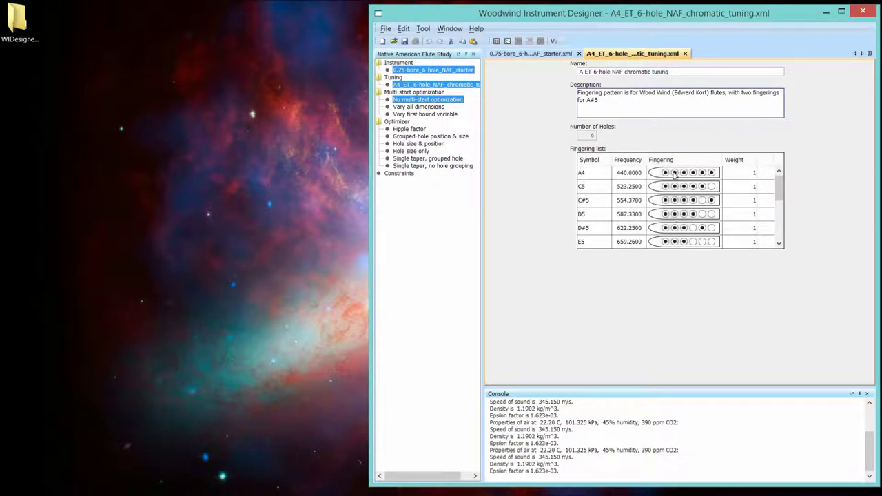
pyautogui.click(711, 187)
pyautogui.click(702, 186)
pyautogui.click(712, 186)
pyautogui.click(497, 41)
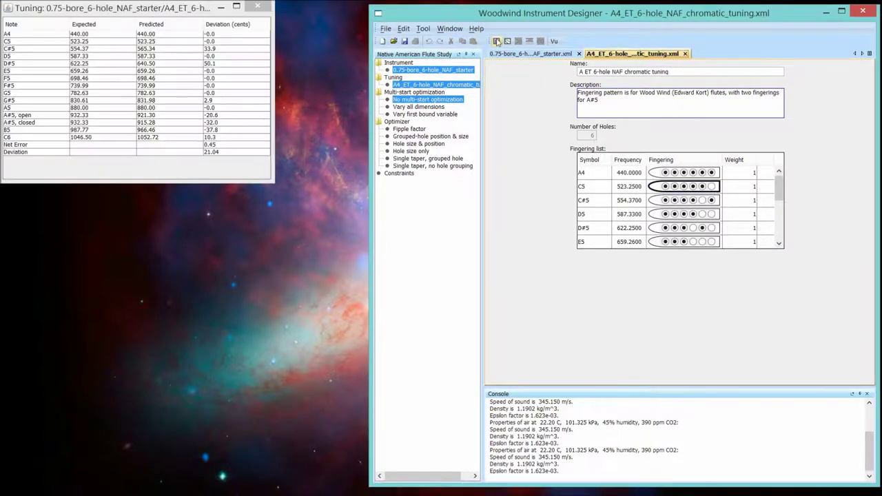
# Rearrange the tuning results with Note beside Deviation, open D#5's fifth hole, and select Hole size & position.
pyautogui.moveTo(110, 10); pyautogui.dragTo(172, 124)
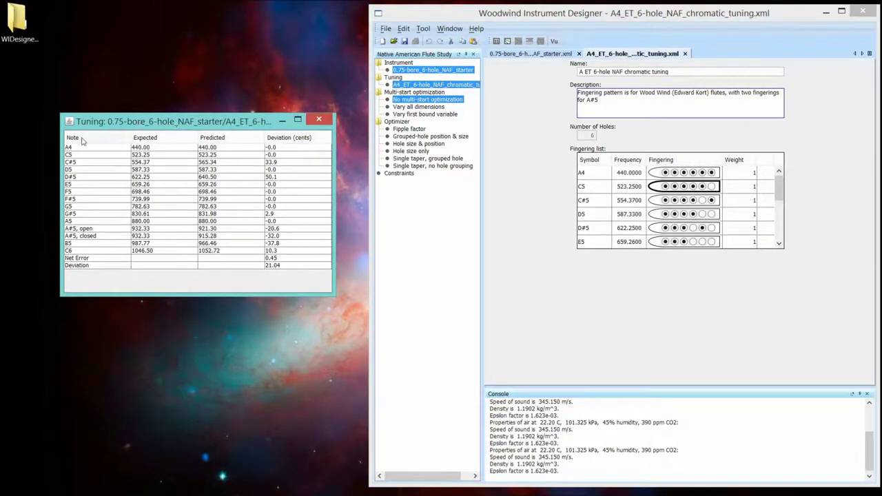
pyautogui.moveTo(91, 139); pyautogui.dragTo(236, 138)
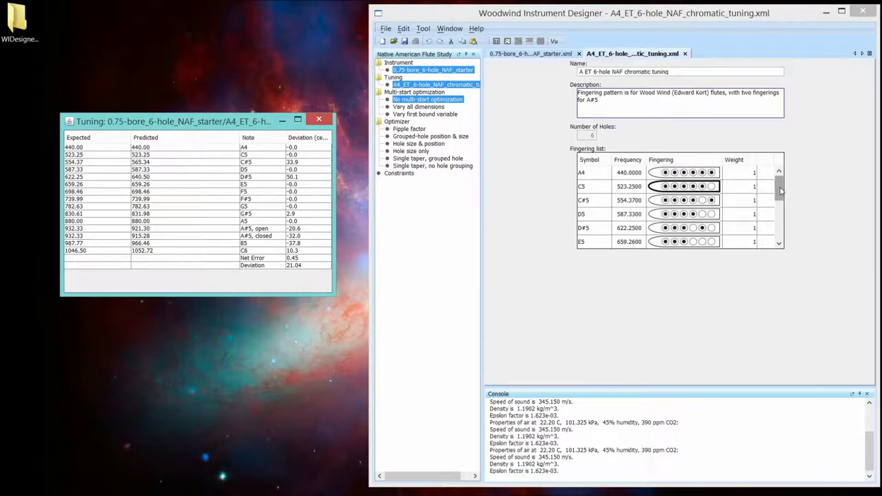
pyautogui.moveTo(780, 184); pyautogui.dragTo(705, 184)
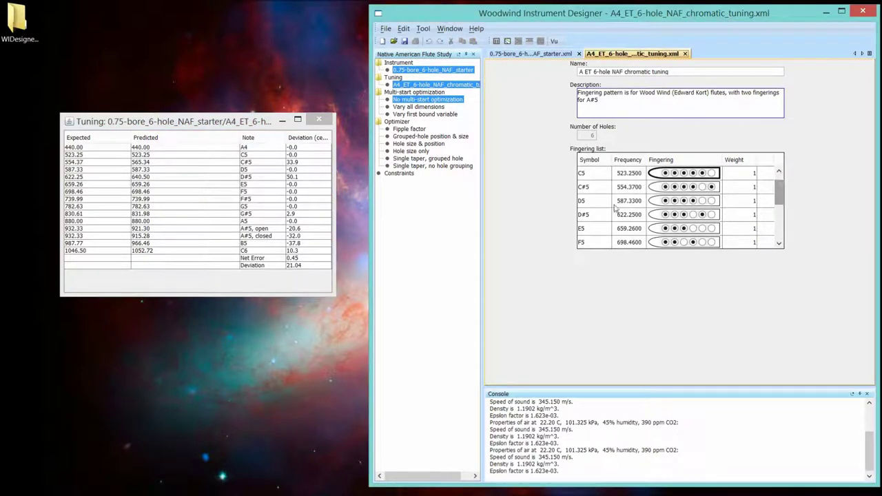
pyautogui.click(702, 215)
pyautogui.moveTo(164, 123); pyautogui.dragTo(196, 47)
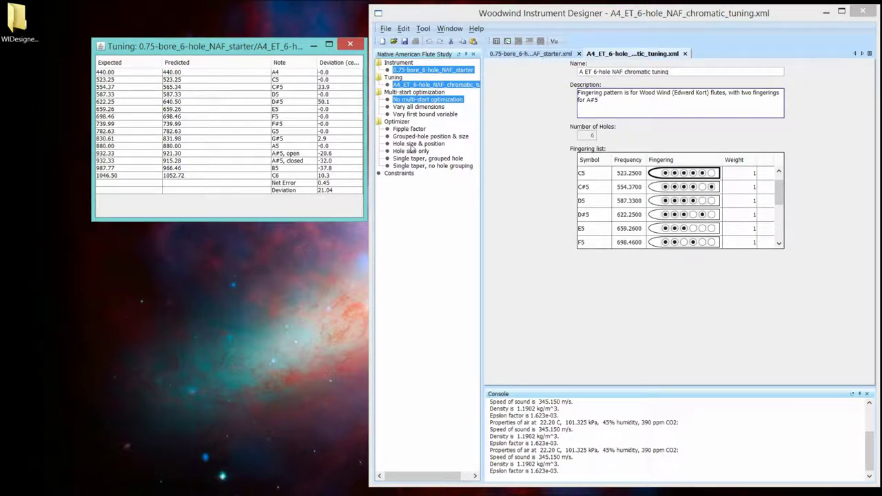
pyautogui.click(412, 145)
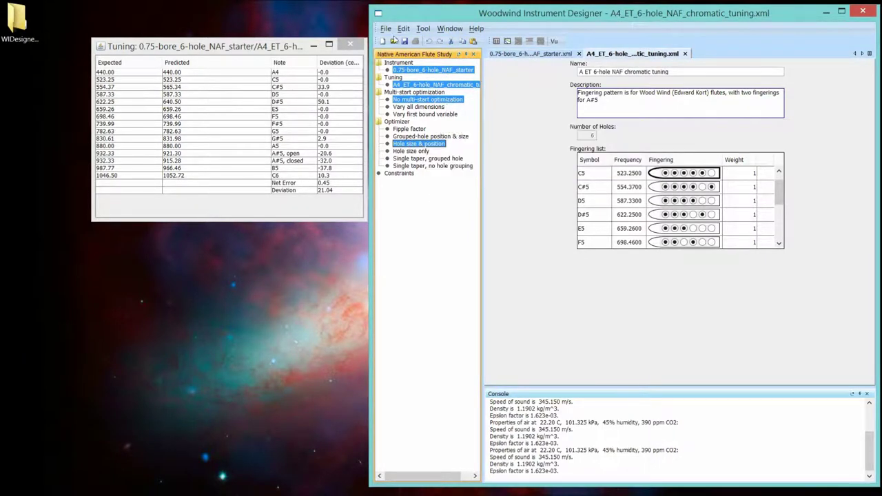
# Load the 1.25_max_hole_spacing.xml constraints file through File > Open constraints.
pyautogui.click(387, 30)
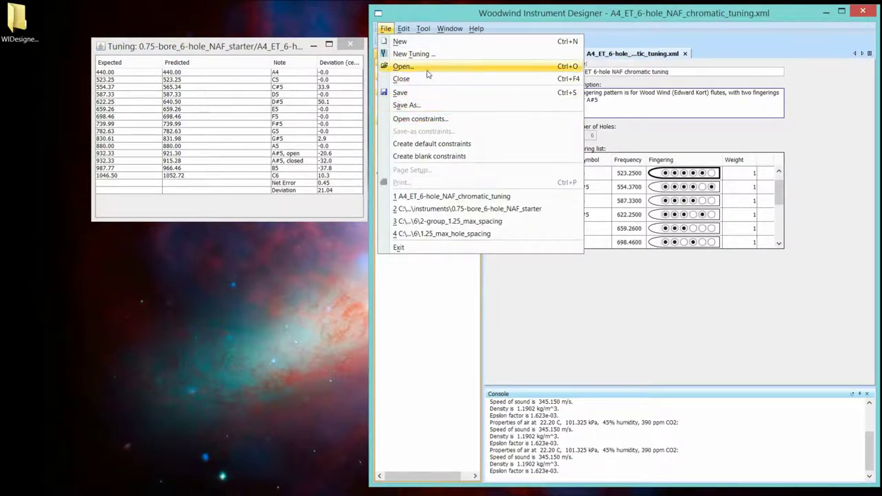
pyautogui.click(435, 122)
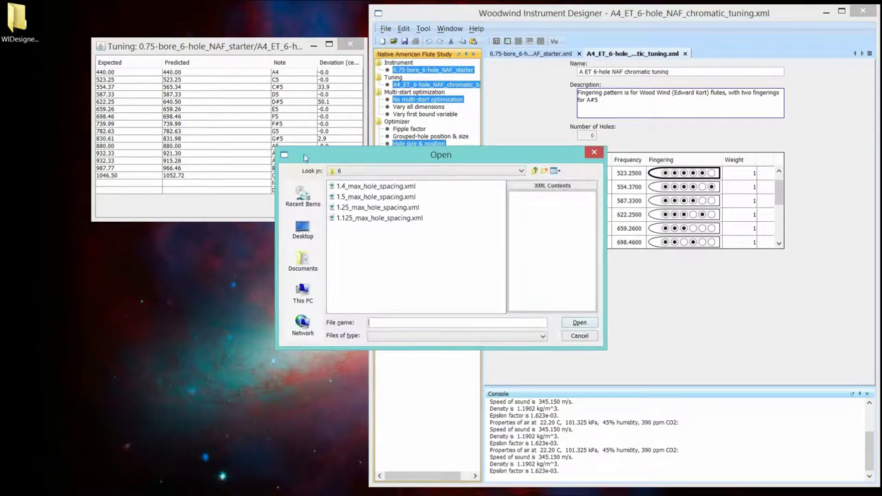
pyautogui.click(522, 172)
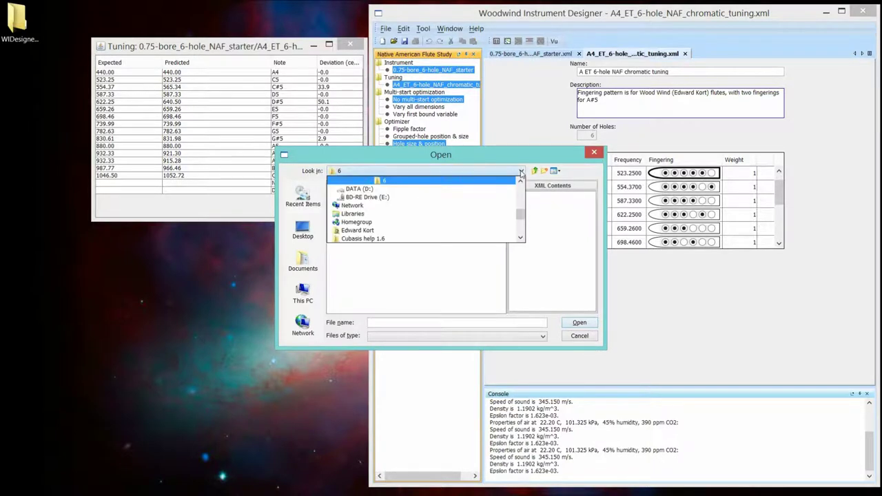
pyautogui.scroll(-2, 523, 220)
pyautogui.scroll(3, 522, 219)
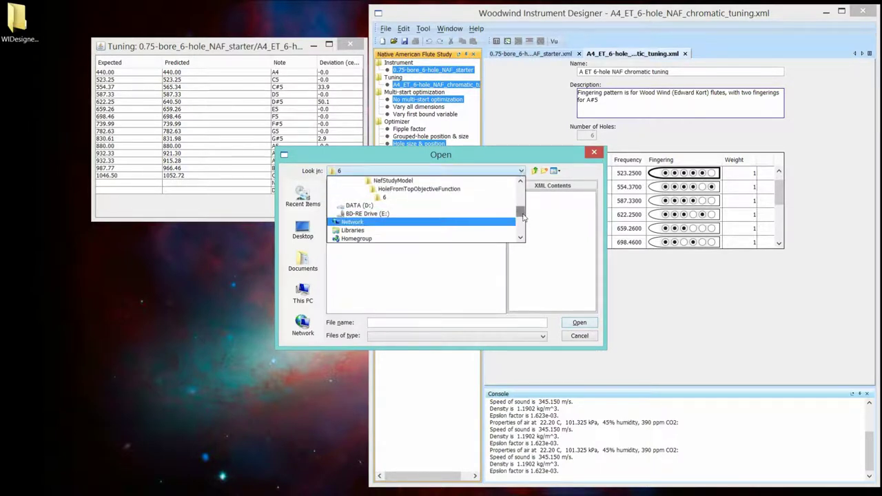
pyautogui.scroll(1, 523, 216)
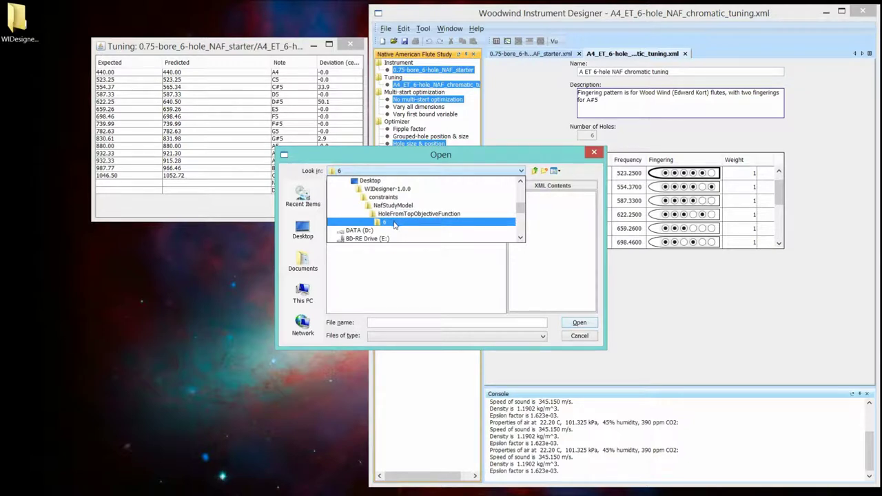
pyautogui.click(439, 301)
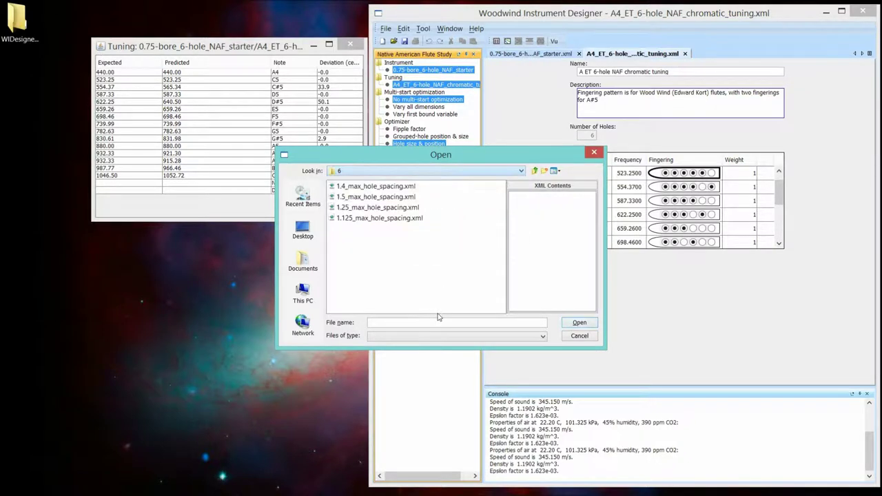
pyautogui.click(353, 210)
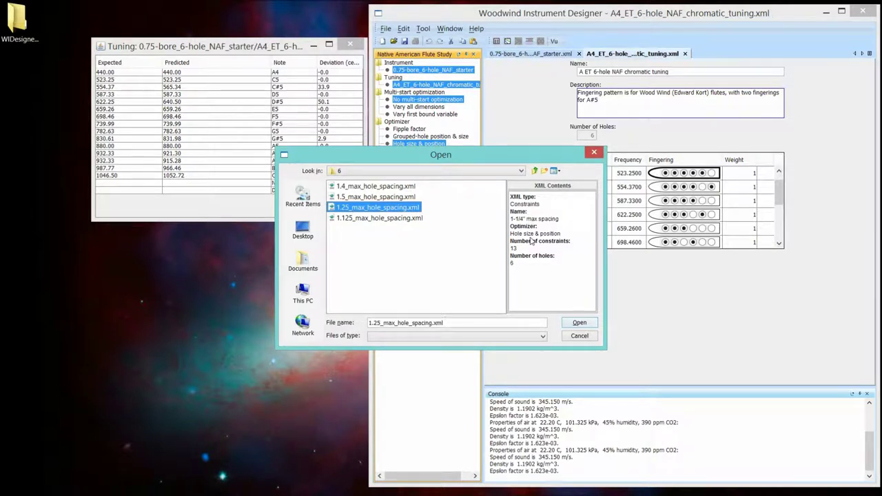
pyautogui.click(578, 324)
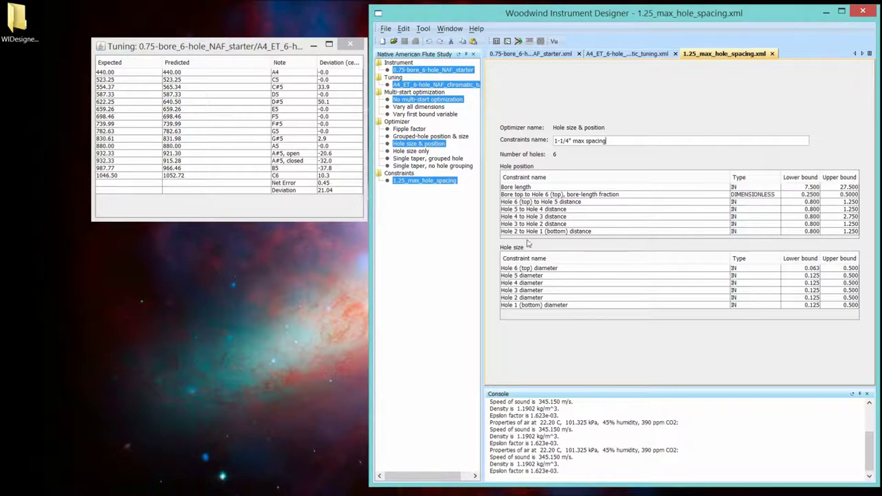
# Make Hole size & position the active optimizer and optimize the flute, cutting error from 6642.2 to 360.9.
pyautogui.click(418, 144)
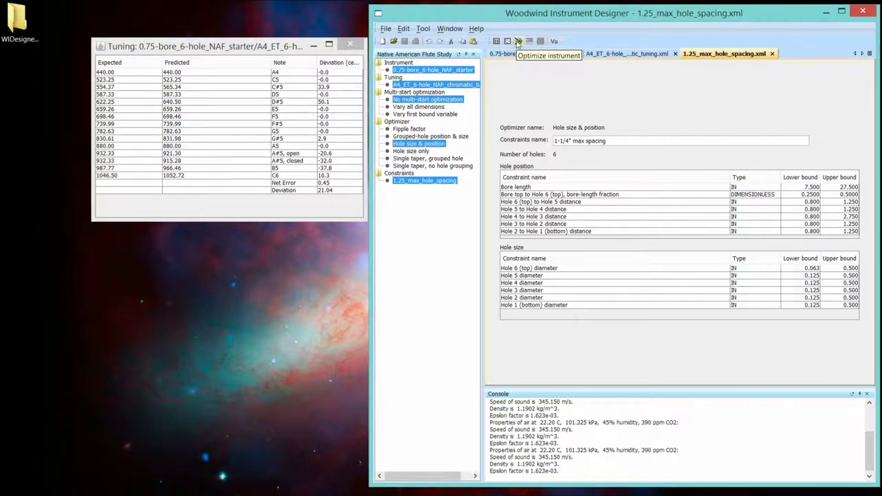
pyautogui.click(518, 42)
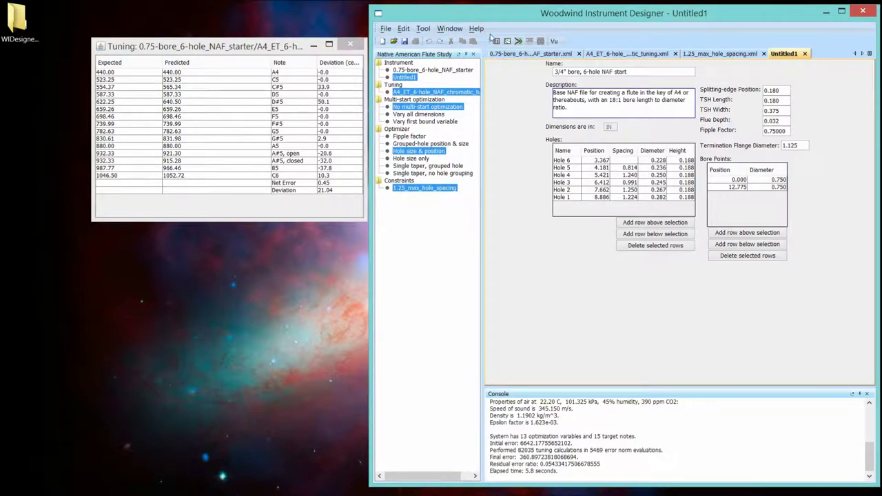
# Calculate Untitled1's tuning, keeping every note within 11.1 cents with G#5 worst.
pyautogui.click(496, 42)
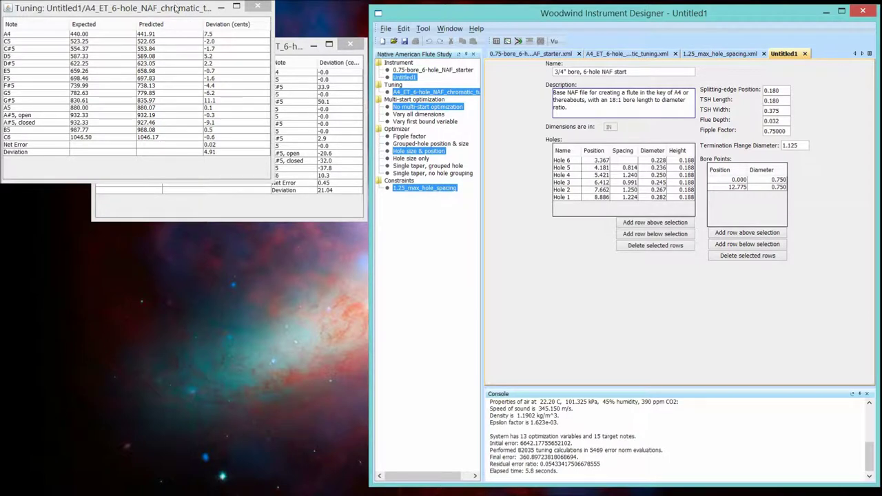
# Place the Untitled1 tuning table over the earlier one, with Note after a widened Predicted column.
pyautogui.moveTo(176, 5); pyautogui.dragTo(217, 47)
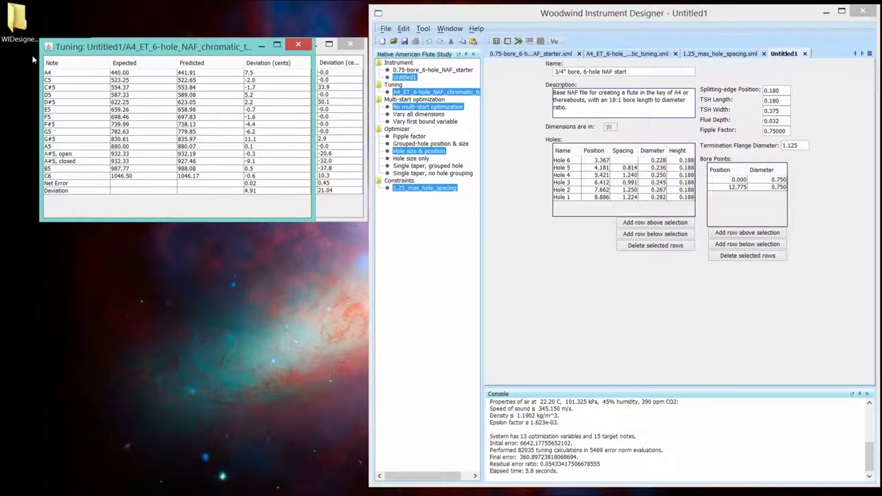
pyautogui.moveTo(54, 64); pyautogui.dragTo(184, 66)
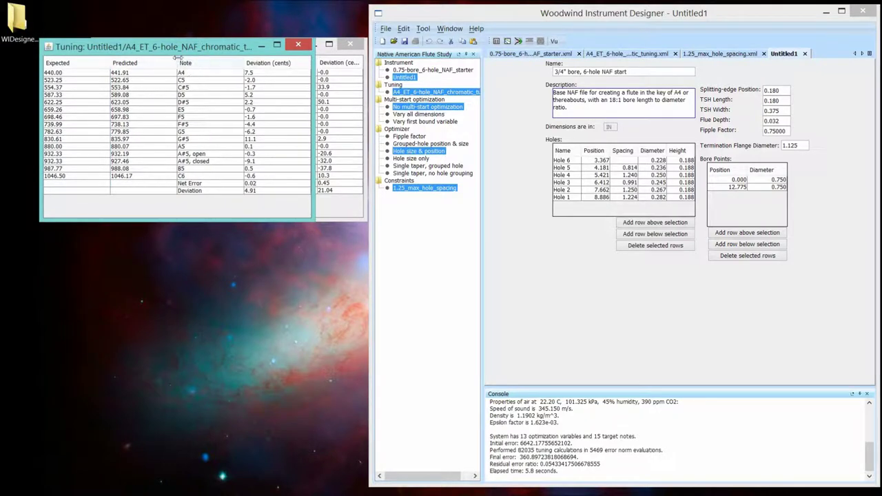
pyautogui.moveTo(176, 60); pyautogui.dragTo(234, 64)
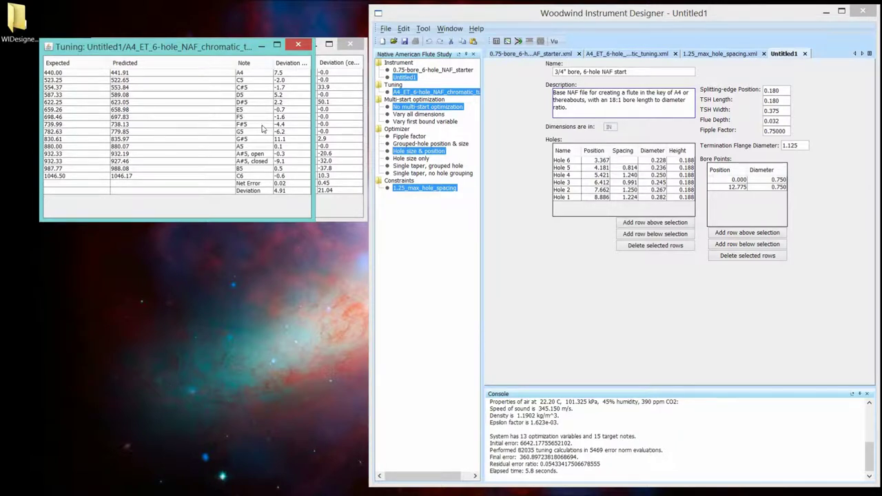
pyautogui.click(782, 55)
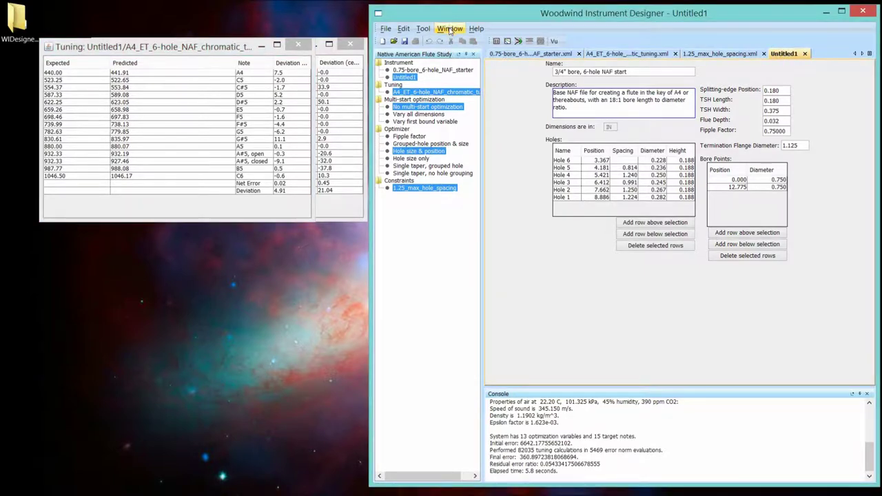
# Rename the Untitled1 window to 'all notes' via Window > Rename window.
pyautogui.click(450, 29)
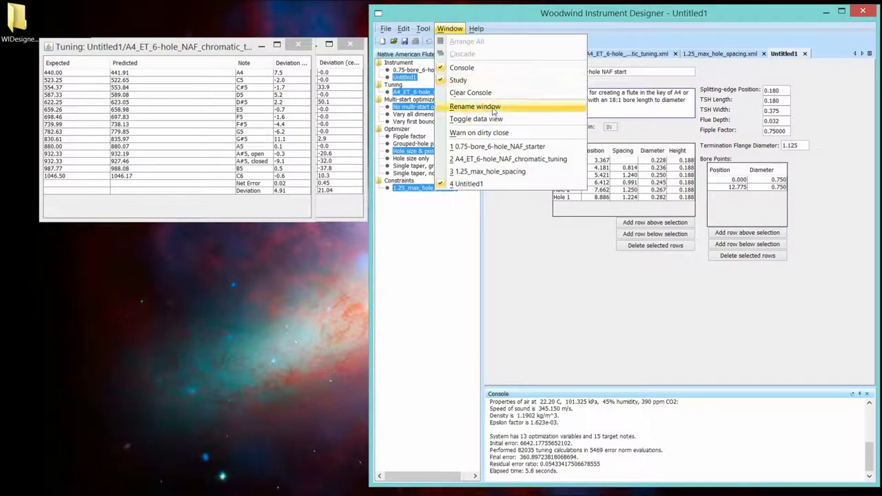
pyautogui.click(492, 111)
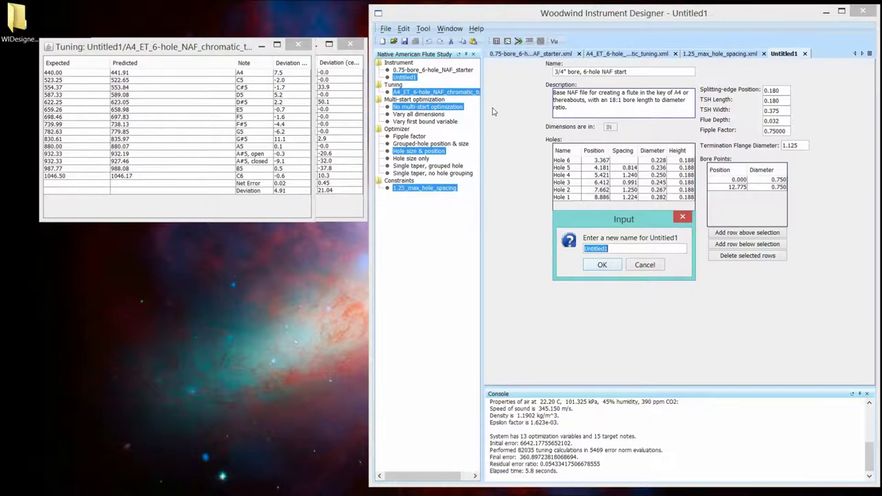
pyautogui.write('all notes')
pyautogui.press('Return')
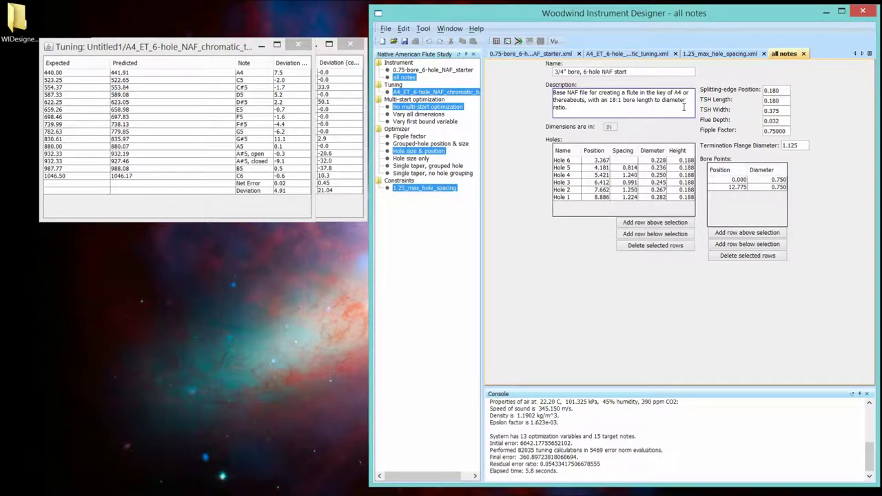
# Float the 6-hole NAF chromatic tuning as a narrow window at the lower left.
pyautogui.click(625, 55)
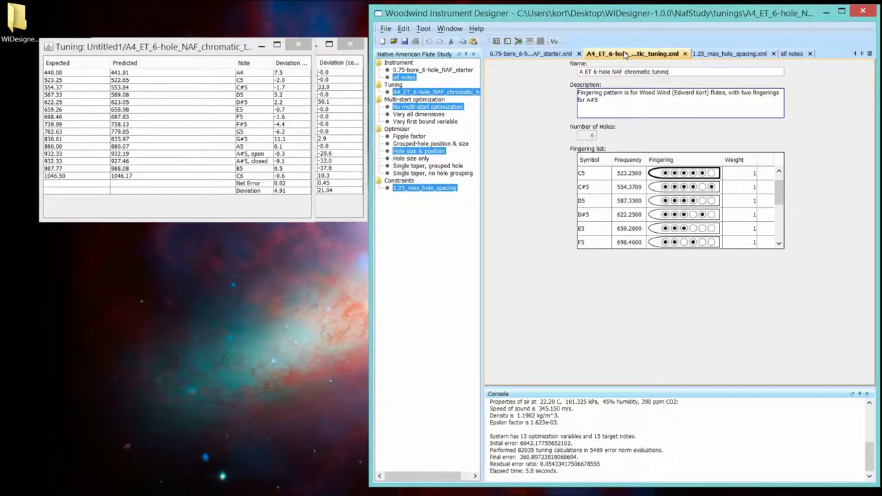
pyautogui.rightClick(626, 55)
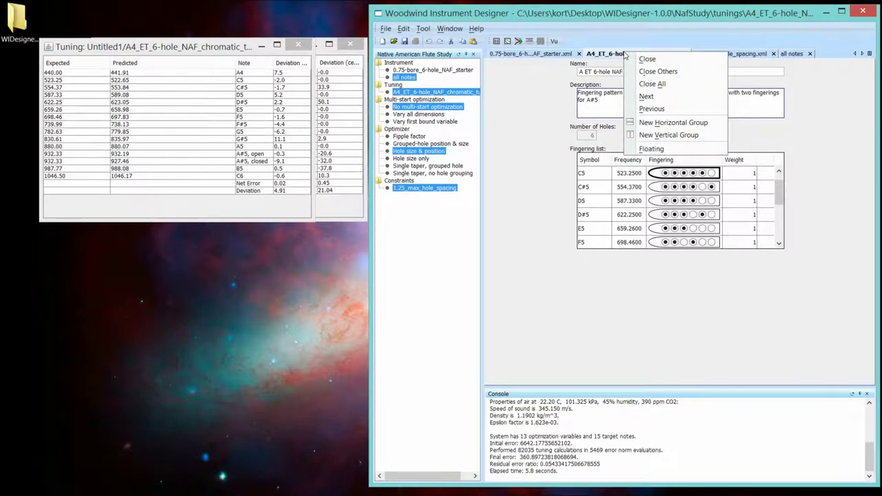
pyautogui.click(651, 149)
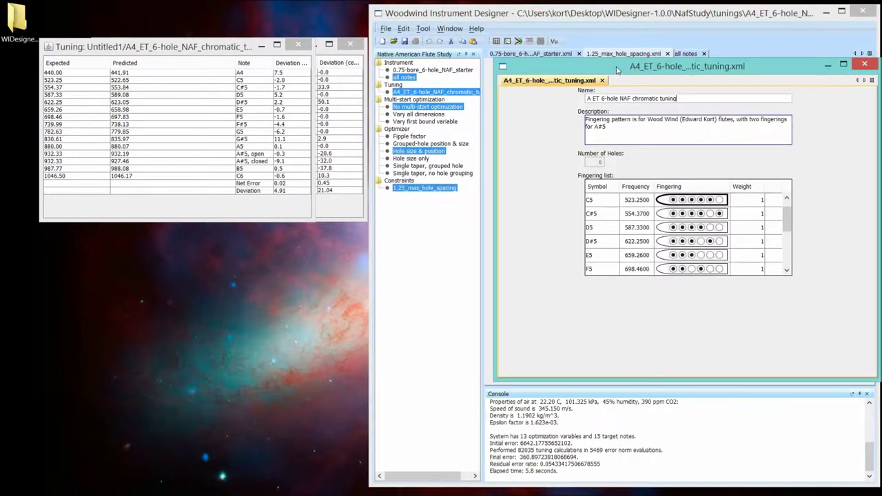
pyautogui.moveTo(617, 71); pyautogui.dragTo(148, 174)
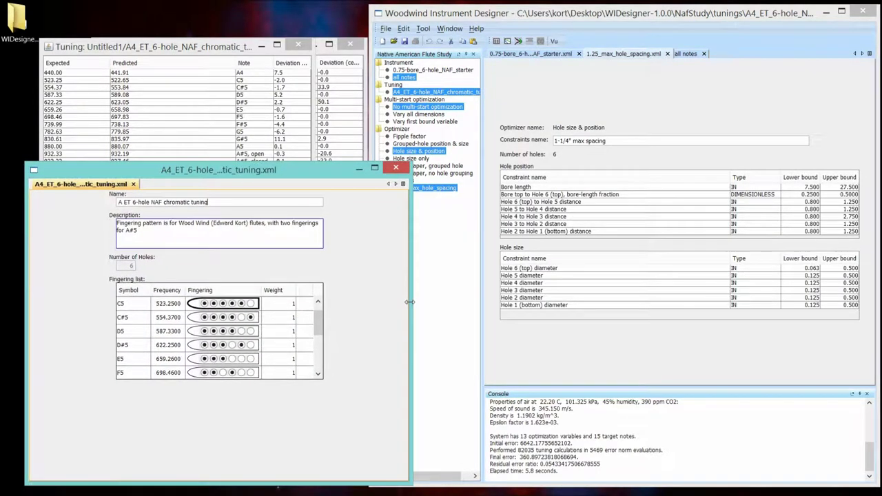
pyautogui.moveTo(410, 302); pyautogui.dragTo(257, 313)
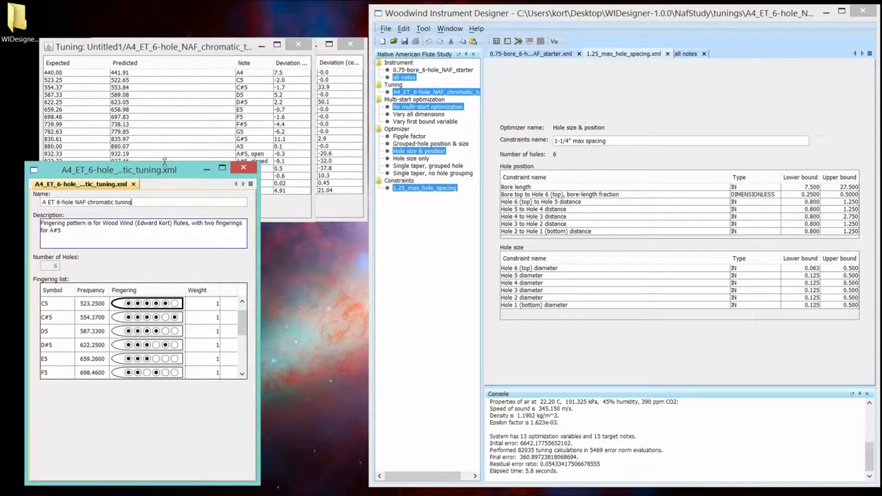
pyautogui.moveTo(164, 162); pyautogui.dragTo(238, 255)
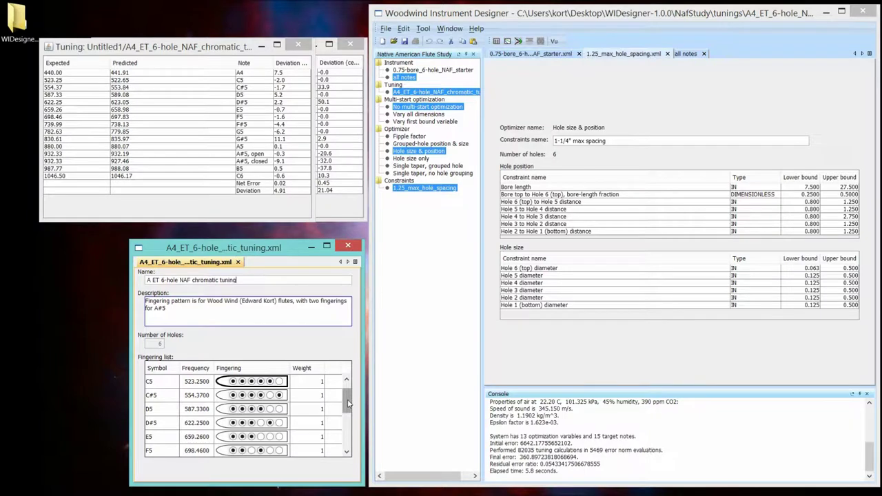
pyautogui.moveTo(348, 404); pyautogui.dragTo(346, 433)
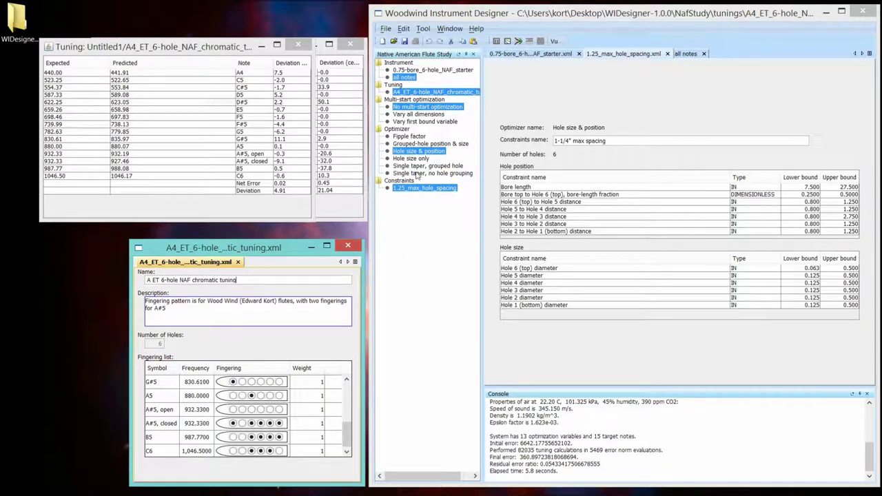
# Set the A#5, closed weight to 0 and re-optimize, reaching final error 184.28 from 278.55.
pyautogui.click(309, 424)
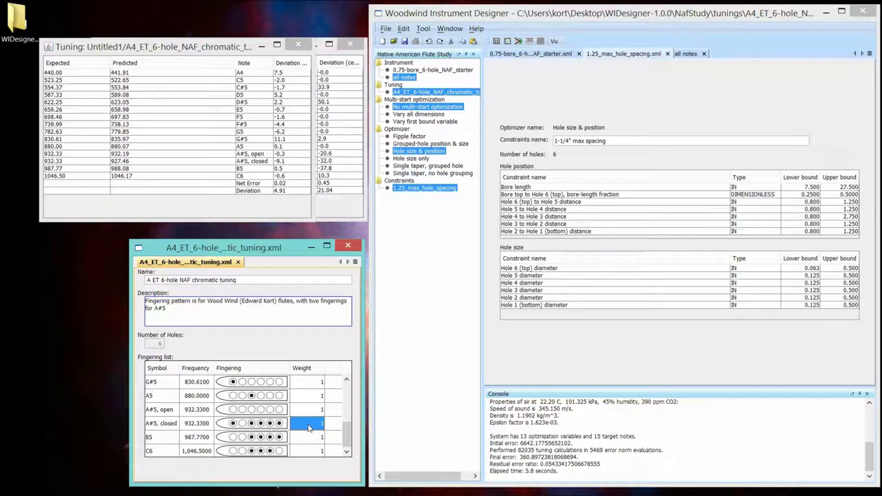
pyautogui.write('0')
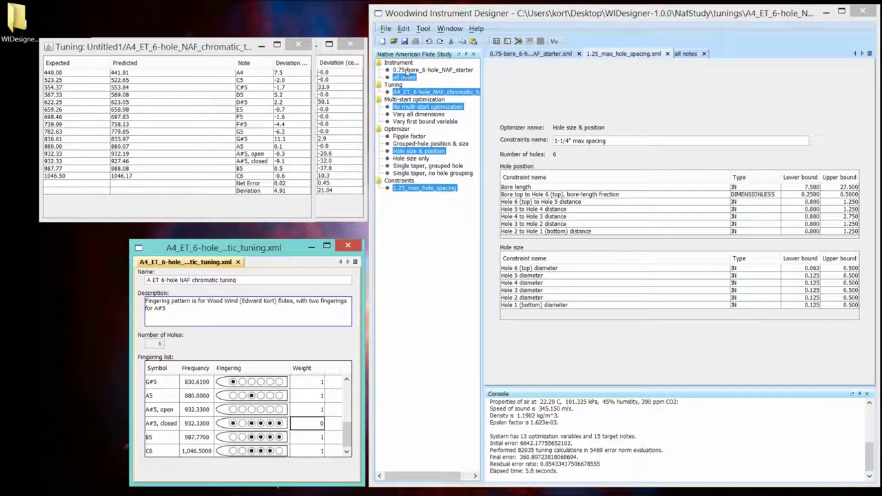
pyautogui.click(520, 42)
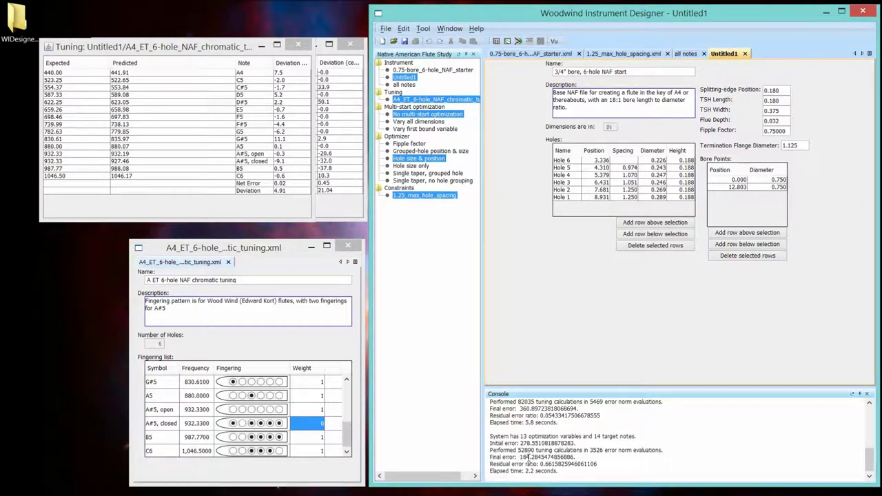
# Calculate the new design's tuning (3.63 cents deviation), move Note after Predicted, and overlay the old table.
pyautogui.click(495, 42)
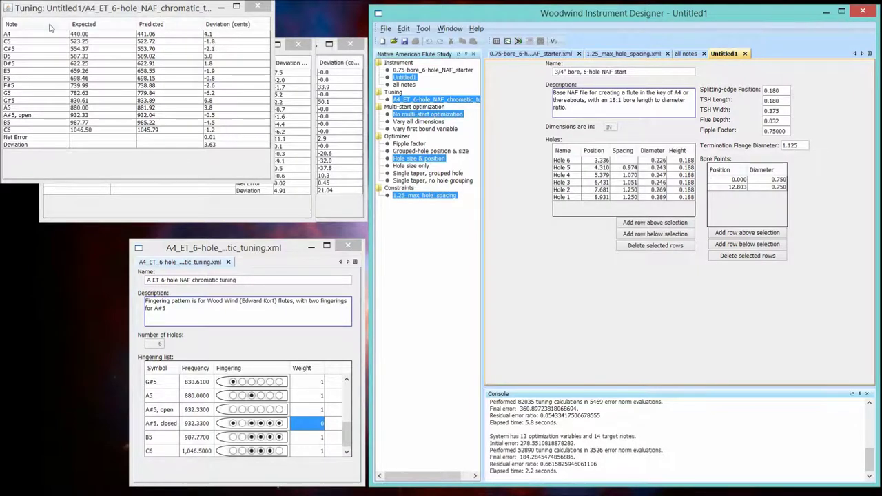
pyautogui.moveTo(39, 25); pyautogui.dragTo(141, 27)
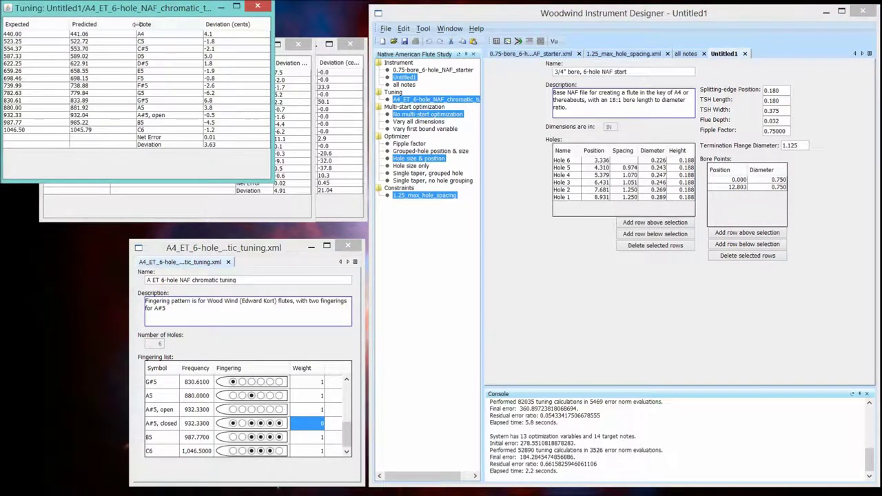
pyautogui.moveTo(139, 26); pyautogui.dragTo(181, 24)
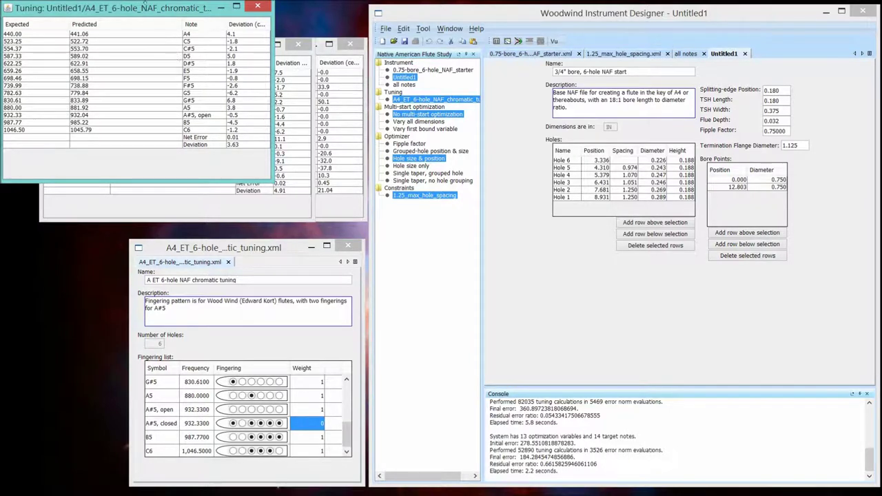
pyautogui.moveTo(146, 4); pyautogui.dragTo(168, 48)
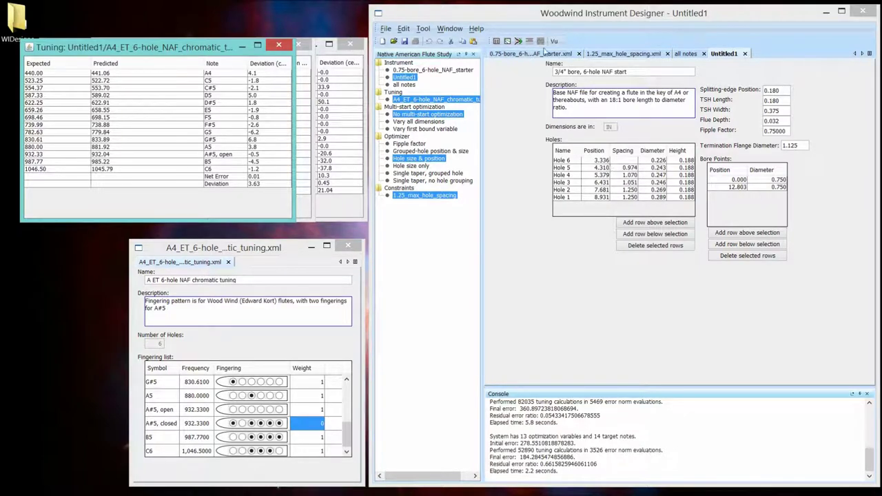
pyautogui.click(530, 43)
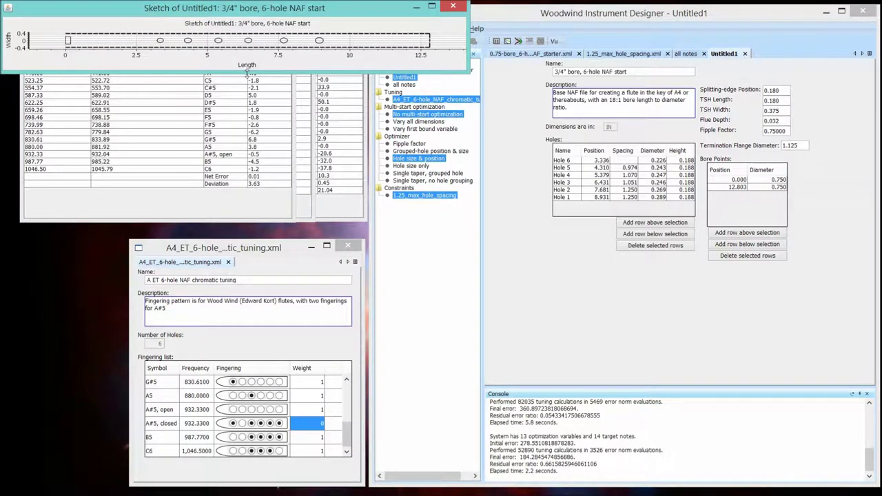
pyautogui.moveTo(247, 72); pyautogui.dragTo(247, 89)
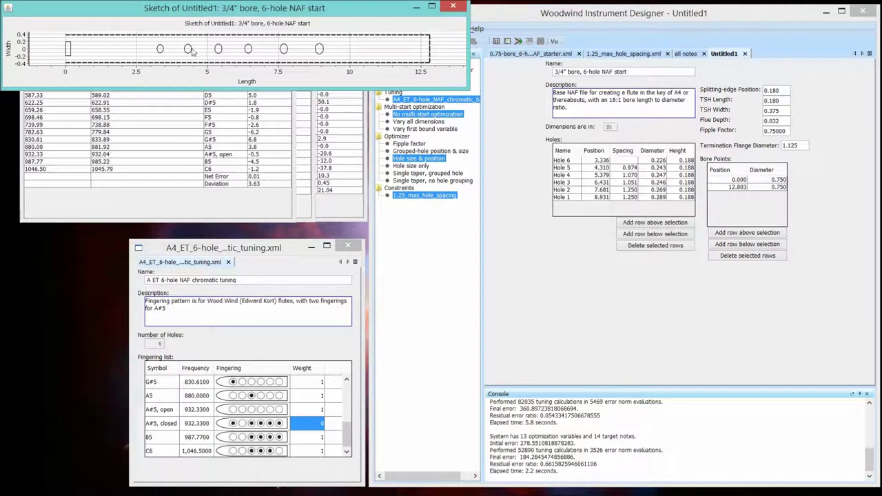
pyautogui.click(454, 7)
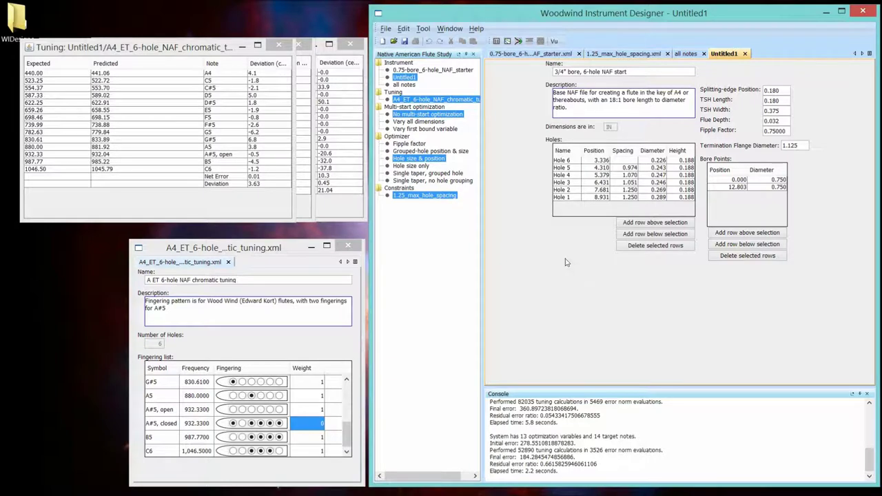
pyautogui.click(416, 152)
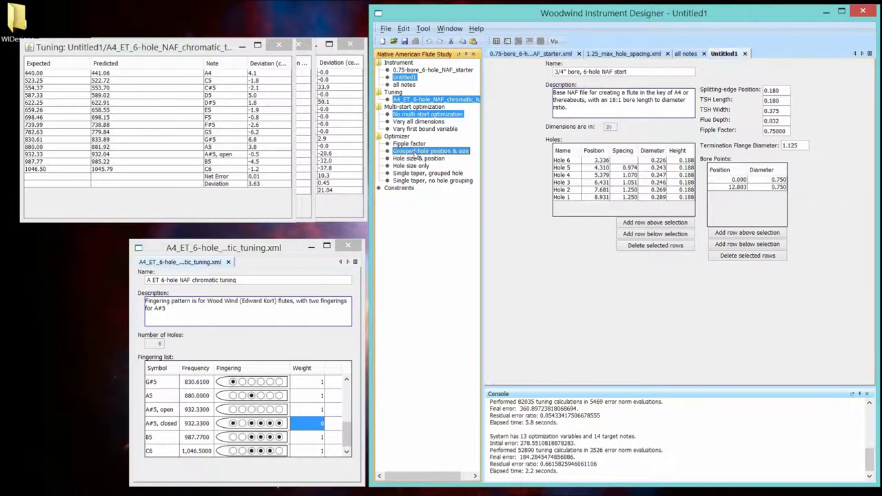
# Load the 2-group_1.25_max_spacing.xml constraints file.
pyautogui.click(387, 30)
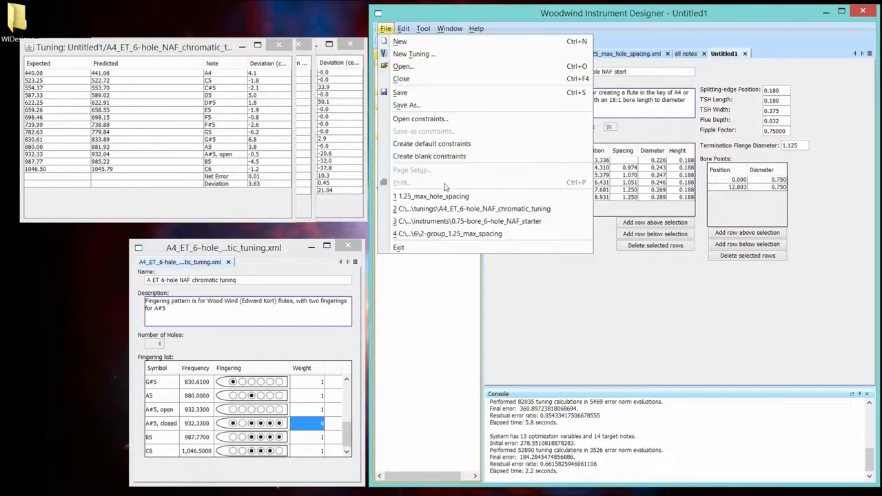
pyautogui.click(420, 120)
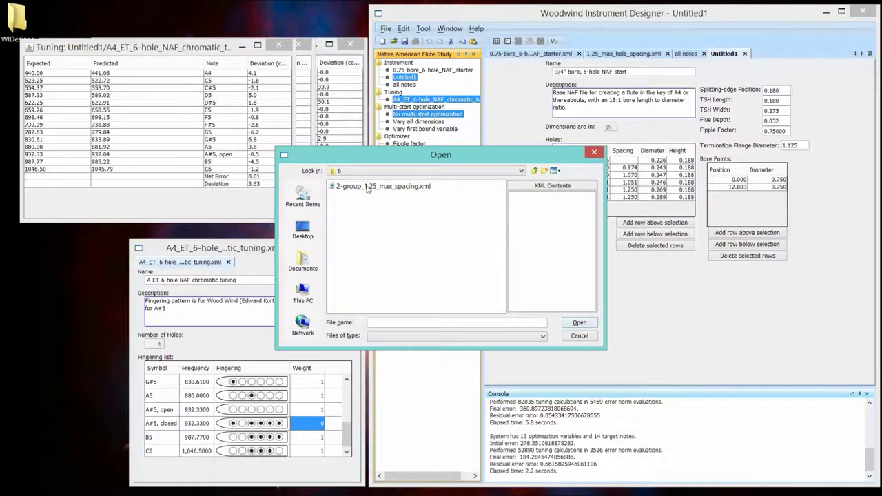
pyautogui.click(367, 187)
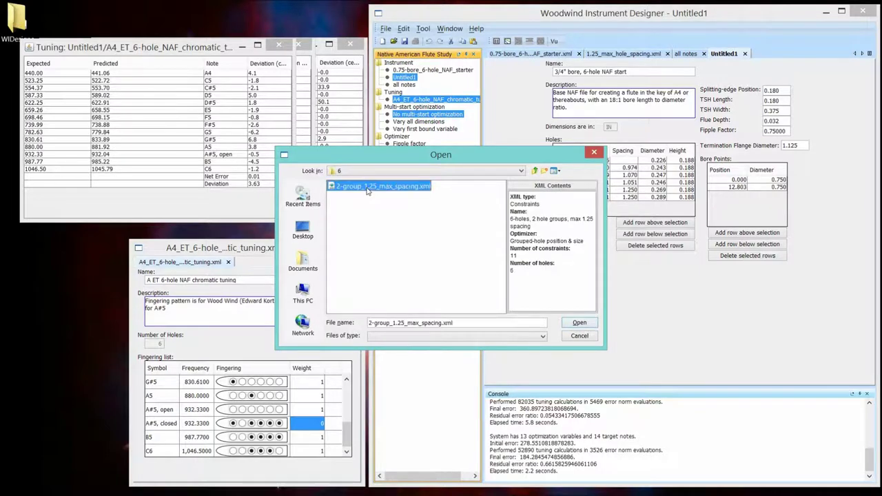
pyautogui.click(579, 324)
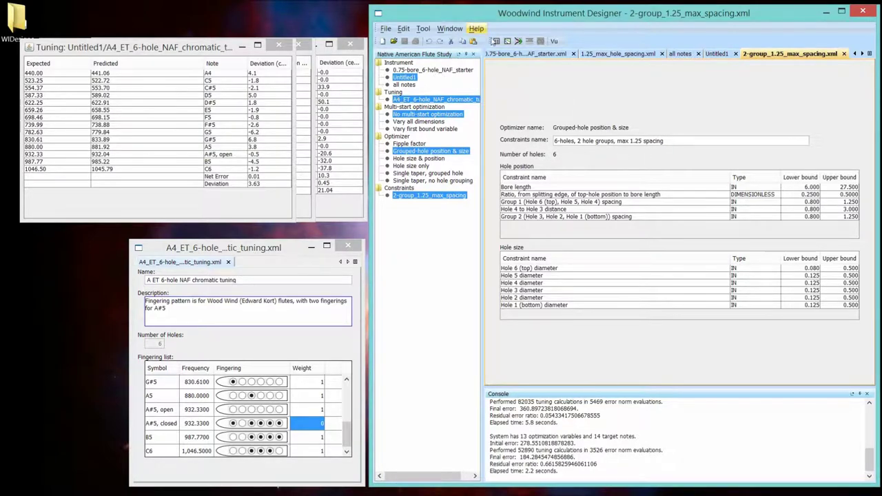
# Optimize with grouped constraints to get Untitled2 (error 187.77), then highlight the earlier 184.28 in the Console.
pyautogui.click(518, 41)
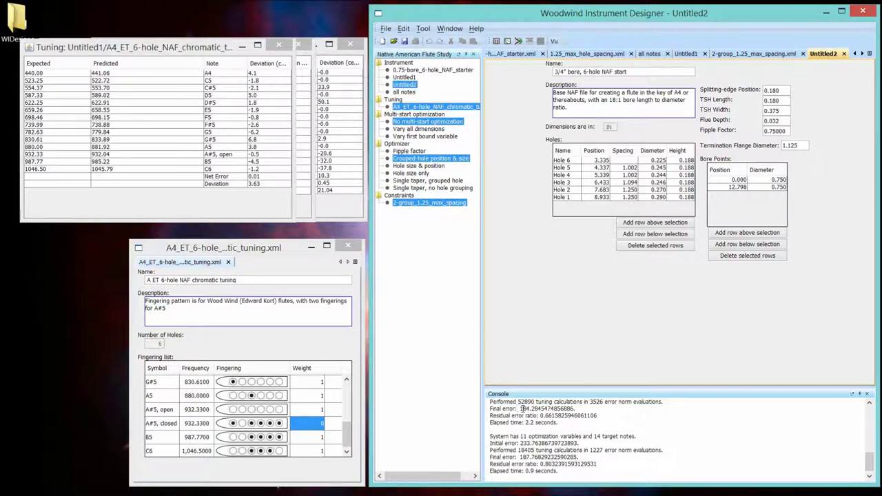
pyautogui.moveTo(518, 409); pyautogui.dragTo(534, 409)
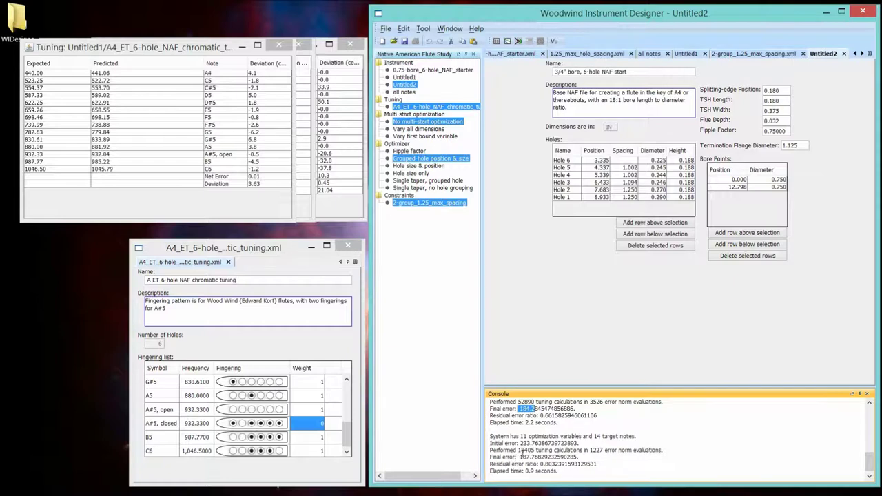
# Calculate Untitled2's tuning, set its table beside the earlier one, and move Note next to Deviation.
pyautogui.moveTo(519, 457); pyautogui.dragTo(531, 456)
pyautogui.click(496, 41)
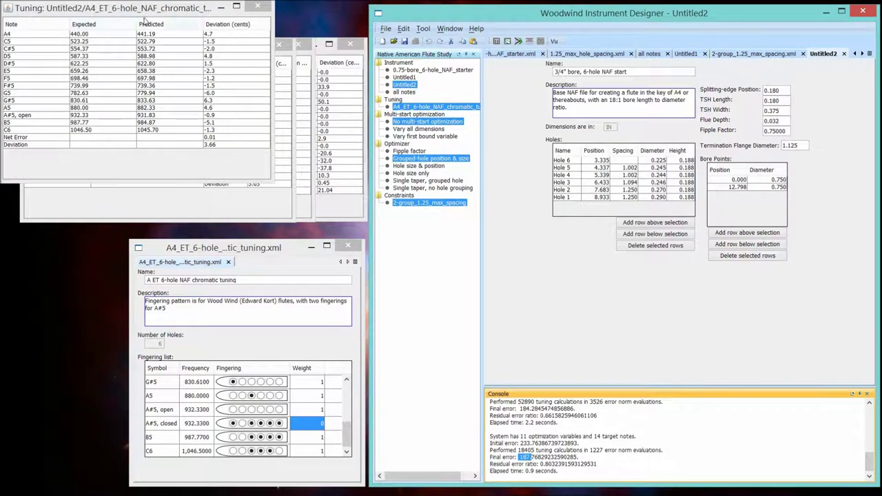
pyautogui.moveTo(141, 8); pyautogui.dragTo(109, 48)
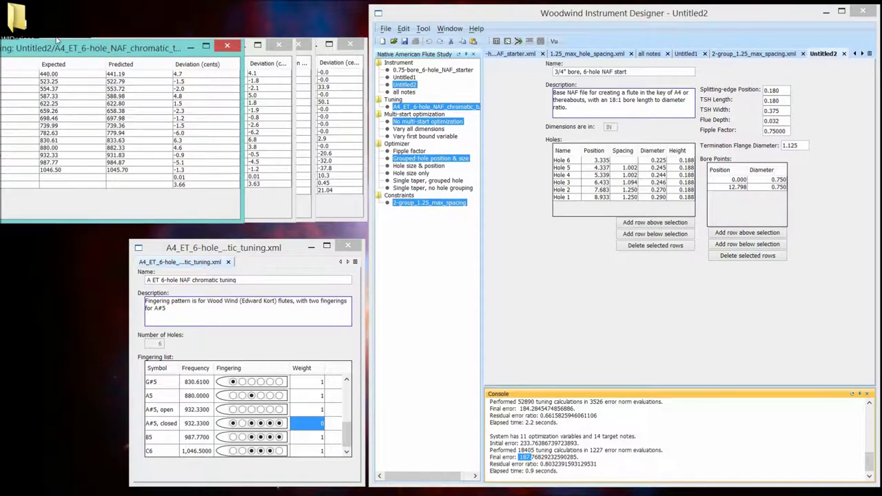
pyautogui.moveTo(14, 67); pyautogui.dragTo(154, 62)
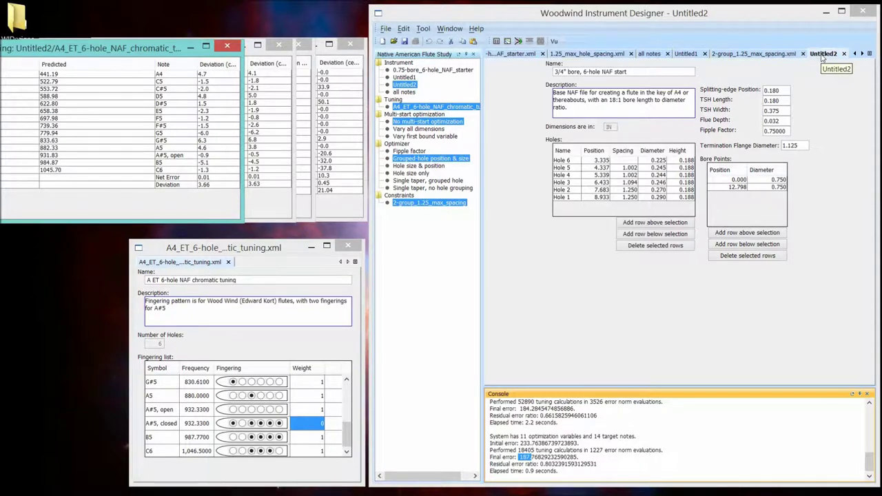
pyautogui.click(822, 55)
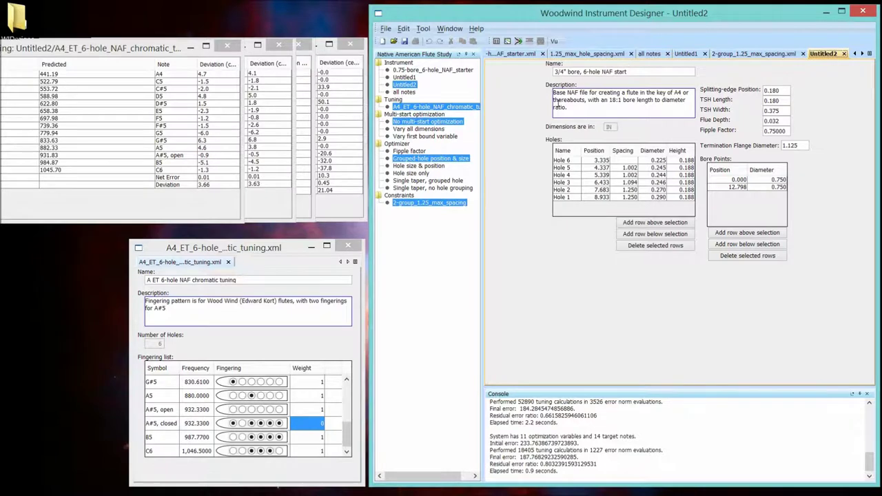
# Close the four tuning results windows, including Untitled1 and the 0.75-bore starter, and dock the A4_ET tuning.
pyautogui.click(404, 42)
pyautogui.click(227, 47)
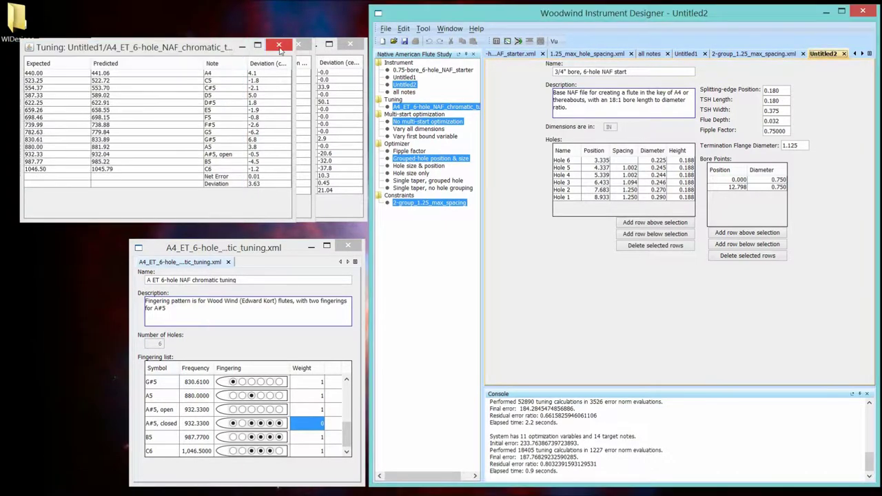
pyautogui.click(278, 45)
pyautogui.click(299, 46)
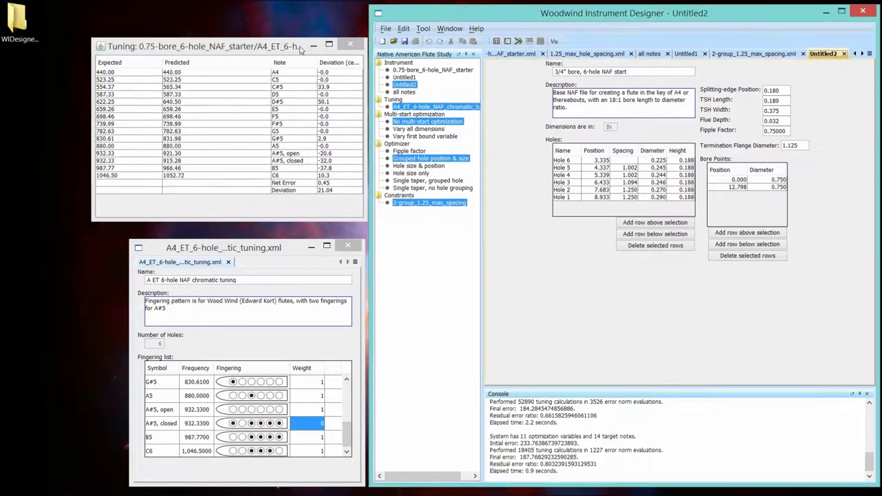
pyautogui.click(350, 44)
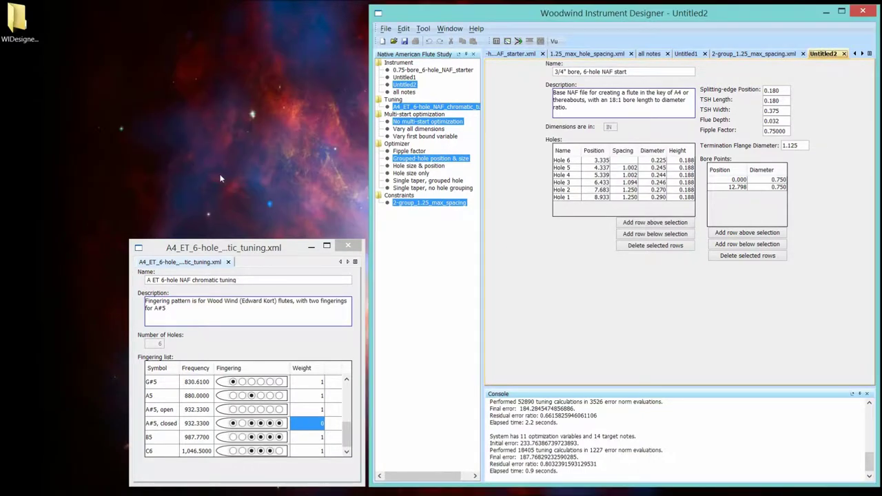
pyautogui.rightClick(189, 265)
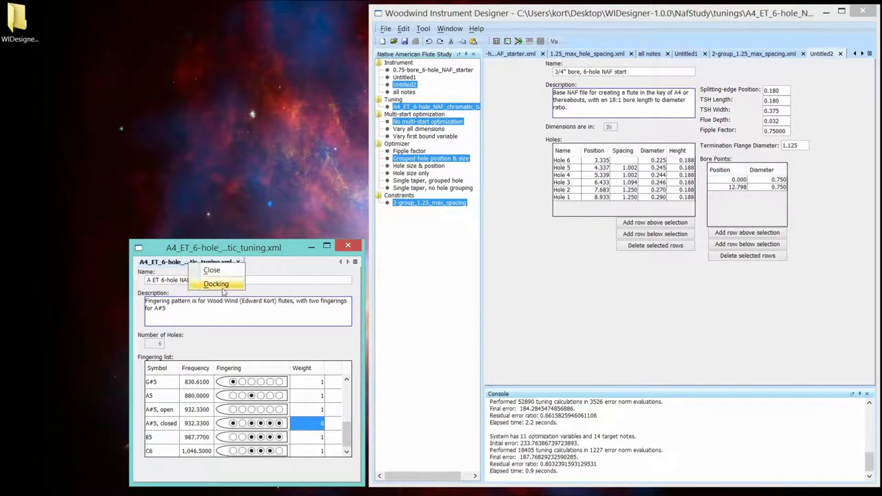
pyautogui.click(219, 286)
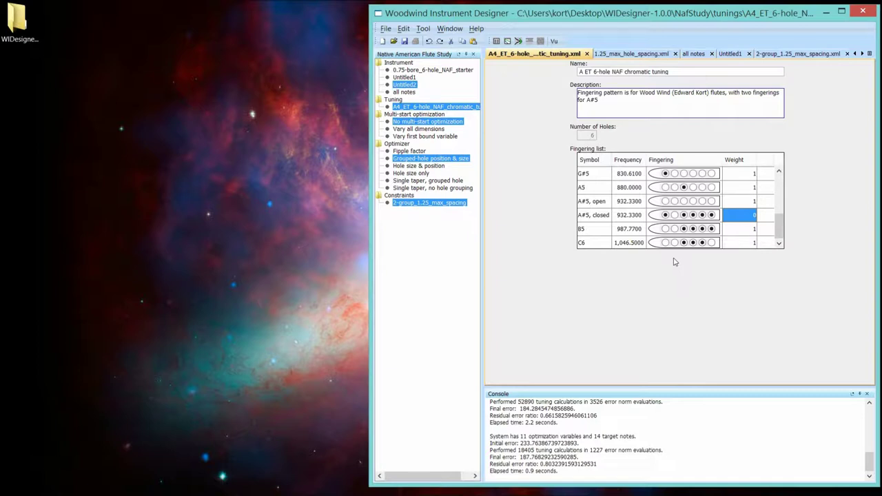
# Start the Tuning File Wizard via File > New Tuning and step through pages 2, 3 and 7 to load a tuning.
pyautogui.click(387, 30)
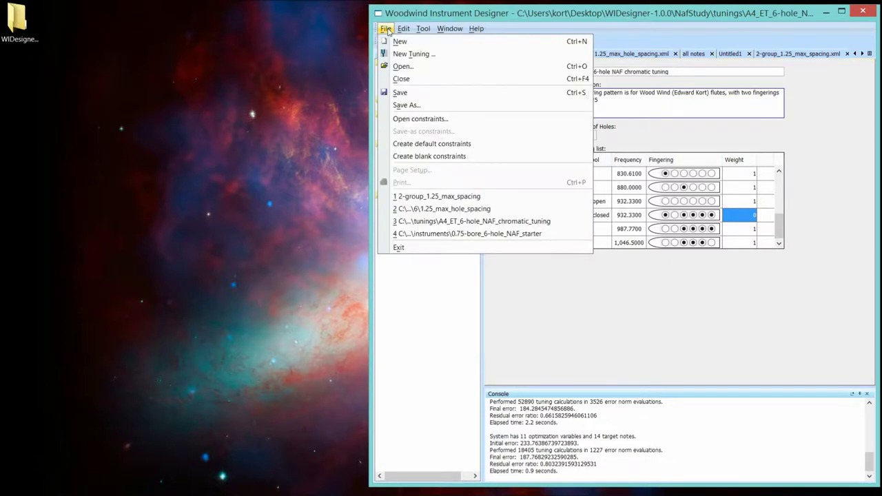
pyautogui.click(412, 55)
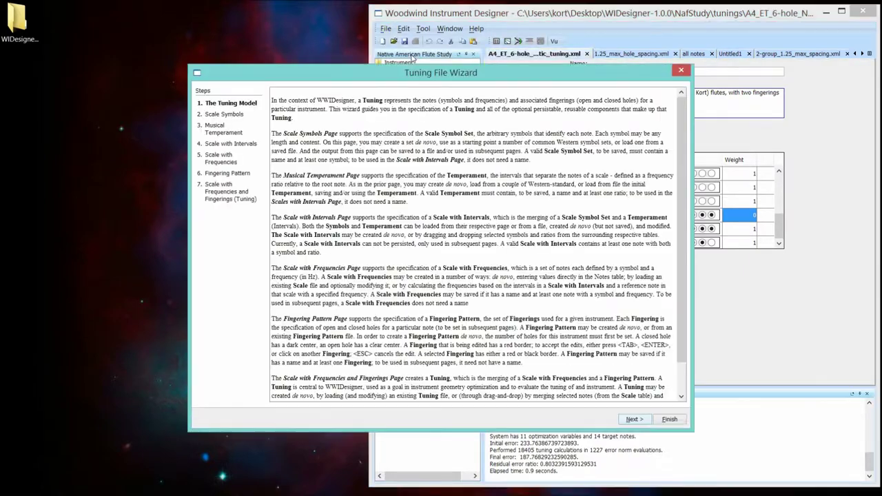
pyautogui.click(219, 118)
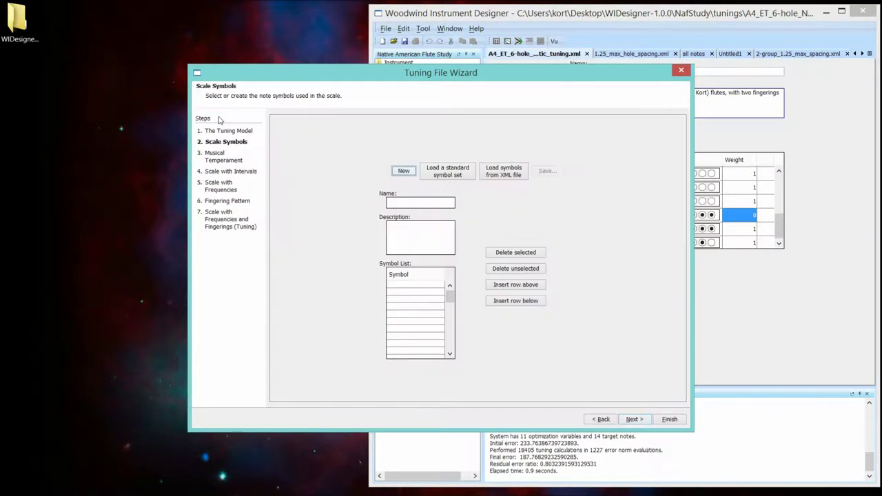
pyautogui.click(224, 160)
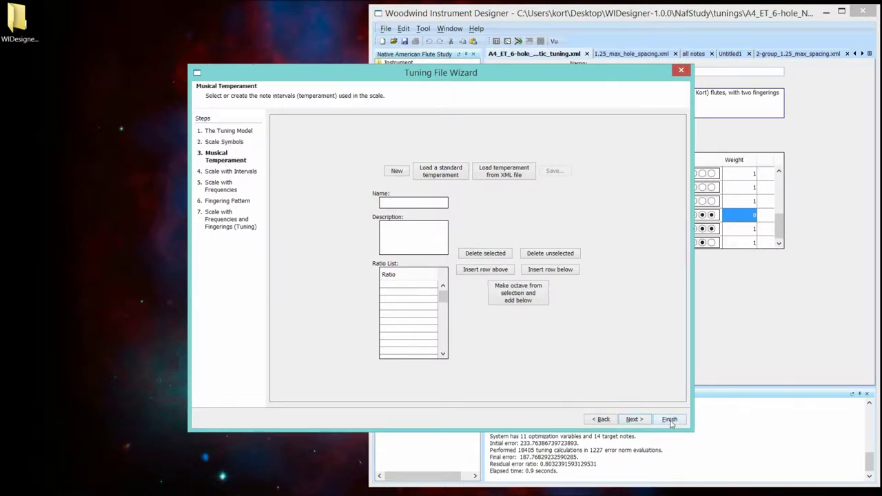
pyautogui.click(214, 219)
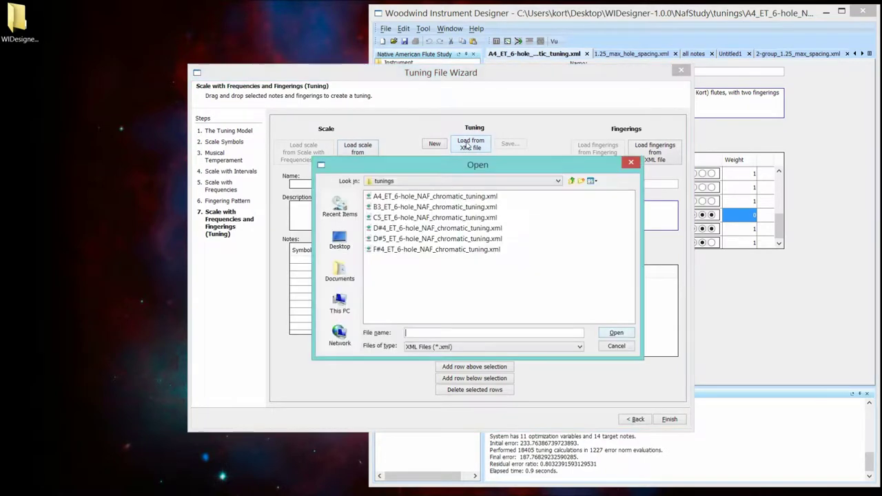
pyautogui.doubleClick(386, 197)
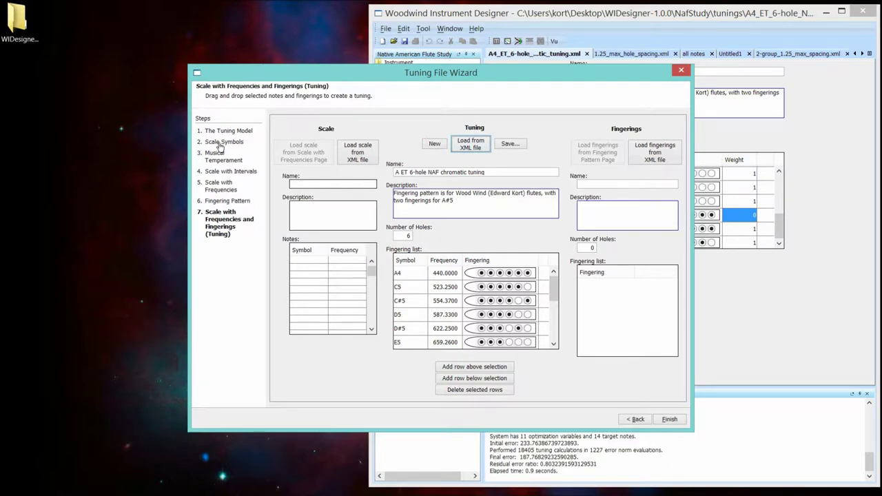
# Go back to the wizard's step 2 Scale Symbols page.
pyautogui.click(219, 142)
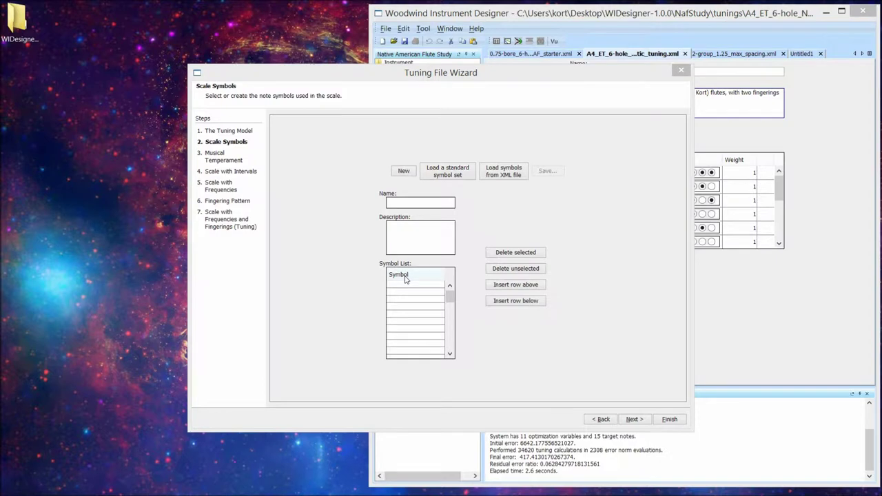
# On Musical Temperament, load 12-tone equal temperament, then go to step 4 Scale with Intervals.
pyautogui.click(213, 156)
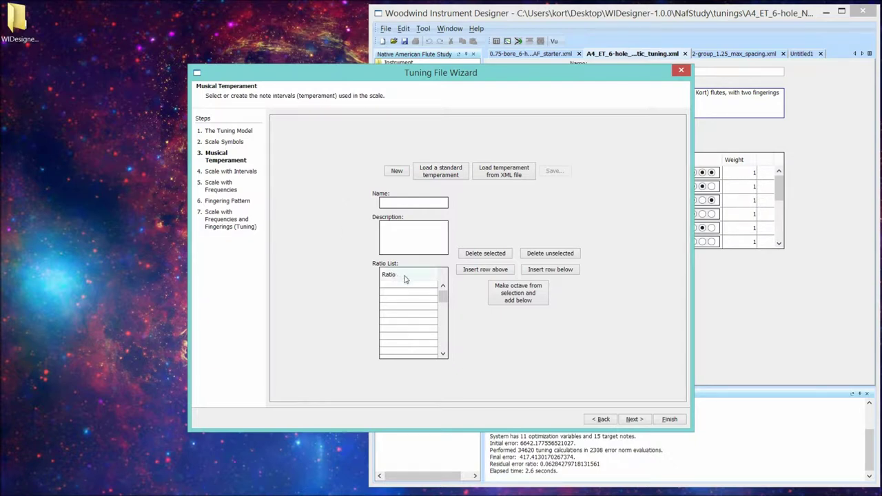
pyautogui.click(441, 174)
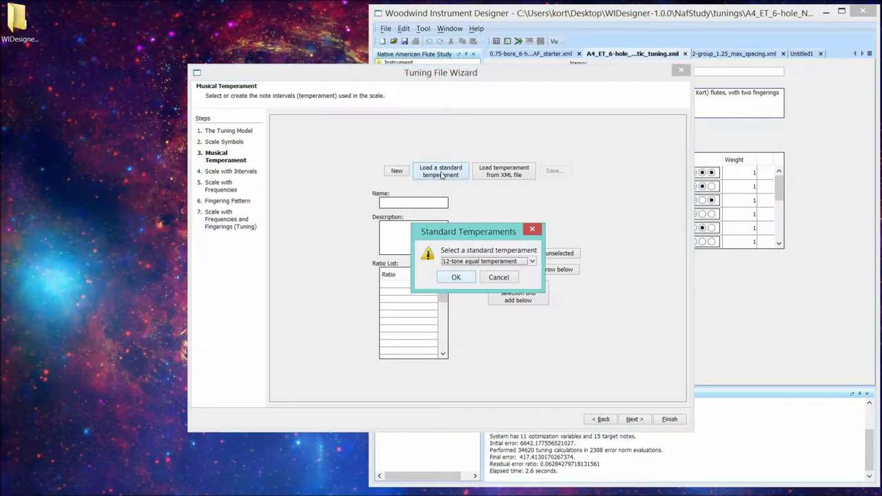
pyautogui.click(456, 278)
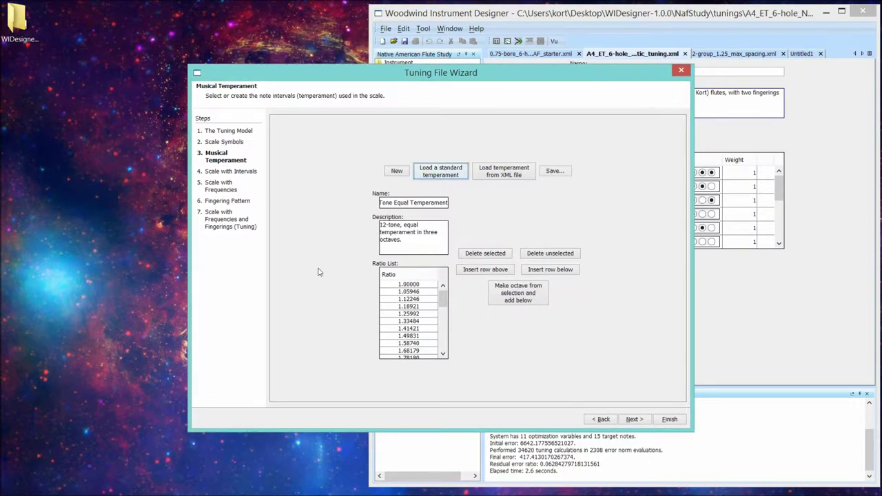
pyautogui.click(231, 174)
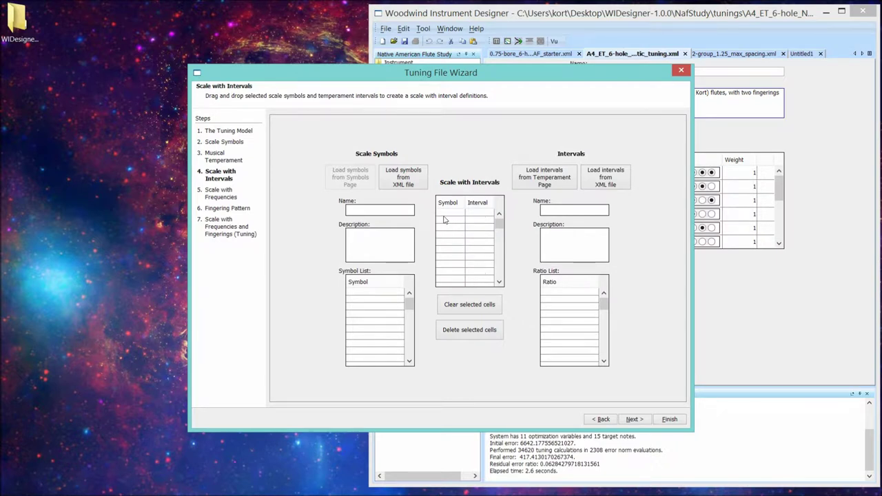
# Advance with Next through Scale with Frequencies, Fingering Pattern and the final tuning page.
pyautogui.click(634, 419)
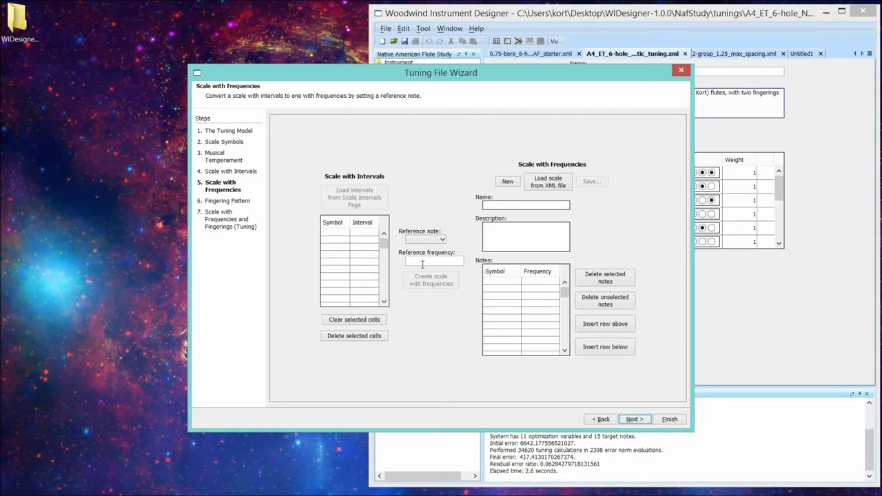
pyautogui.click(635, 419)
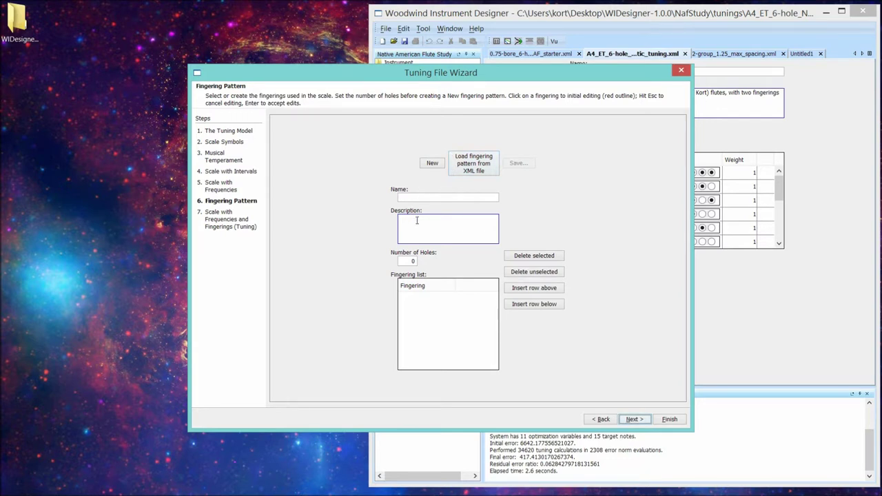
pyautogui.click(633, 419)
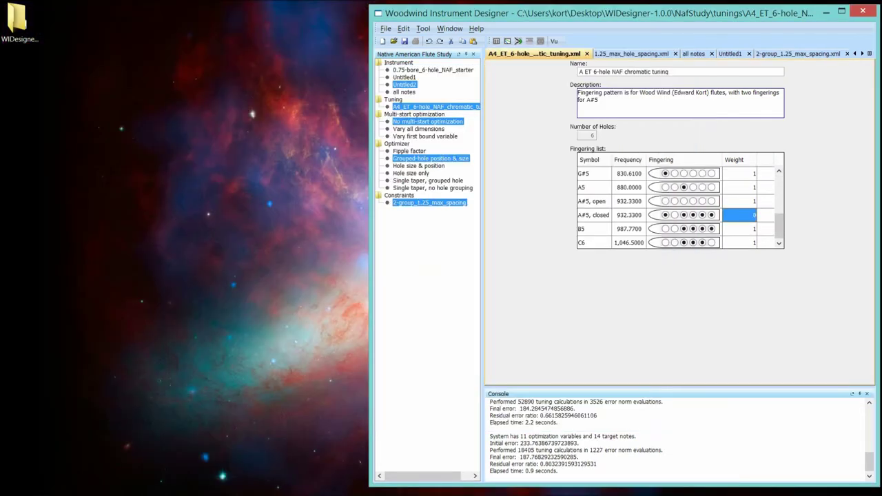
# Exit Woodwind Instrument Designer with the window's close button.
pyautogui.click(865, 14)
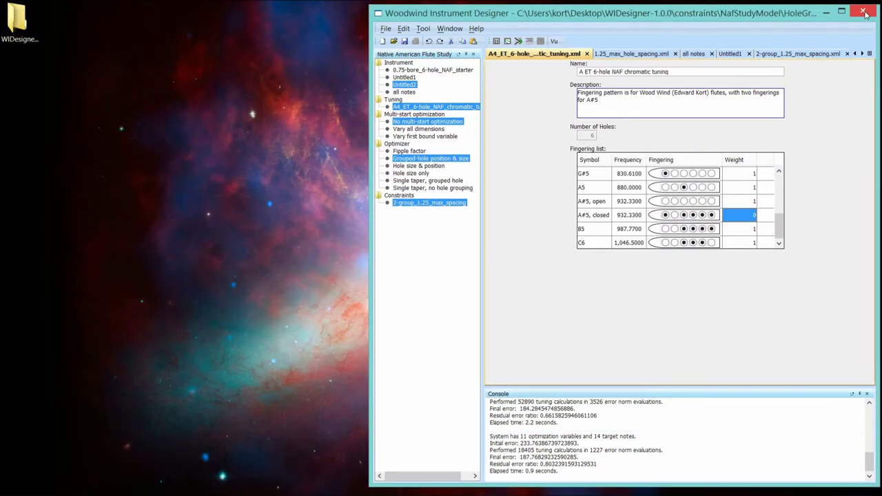